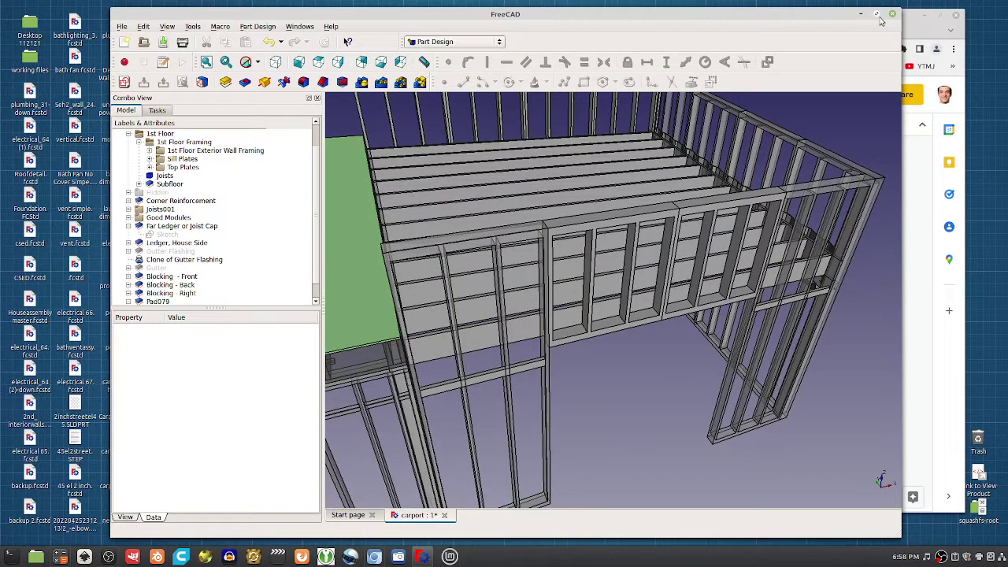
Maximize the window and examine the carport's front wall framing where it meets the house
{"action": "left_click", "coordinate": [879, 16]}
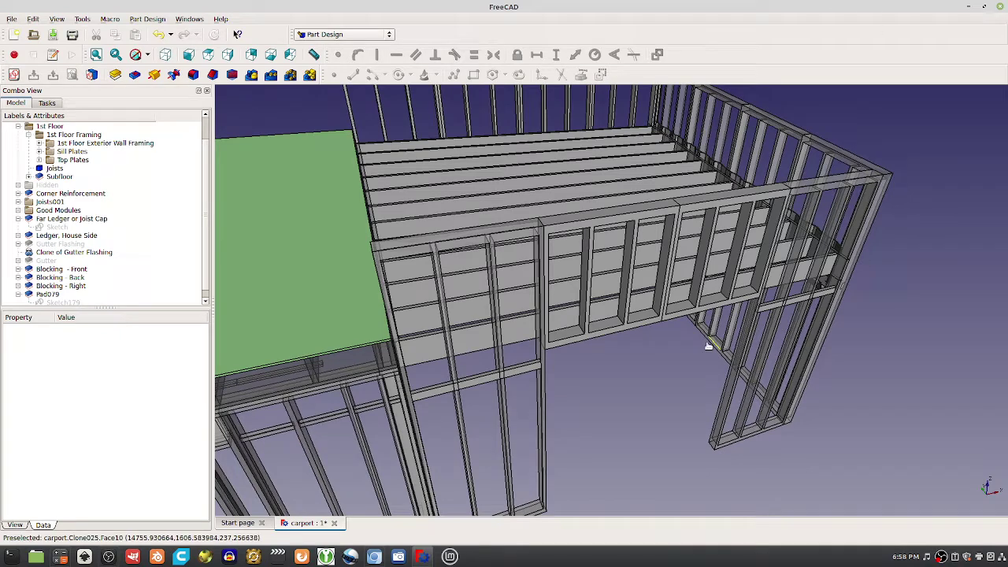
{"action": "scroll", "coordinate": [707, 344], "scroll_direction": "down", "scroll_amount": 4}
{"action": "middle_click_drag", "start_coordinate": [319, 408], "coordinate": [416, 308]}
{"action": "middle_click_drag", "start_coordinate": [731, 287], "coordinate": [583, 327]}
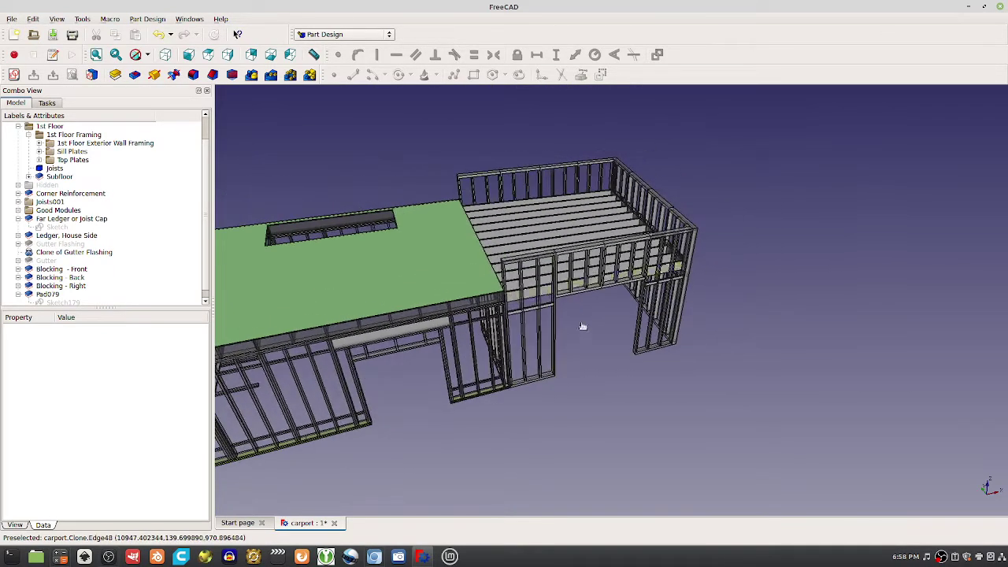
{"action": "scroll", "coordinate": [587, 251], "scroll_direction": "up", "scroll_amount": 5}
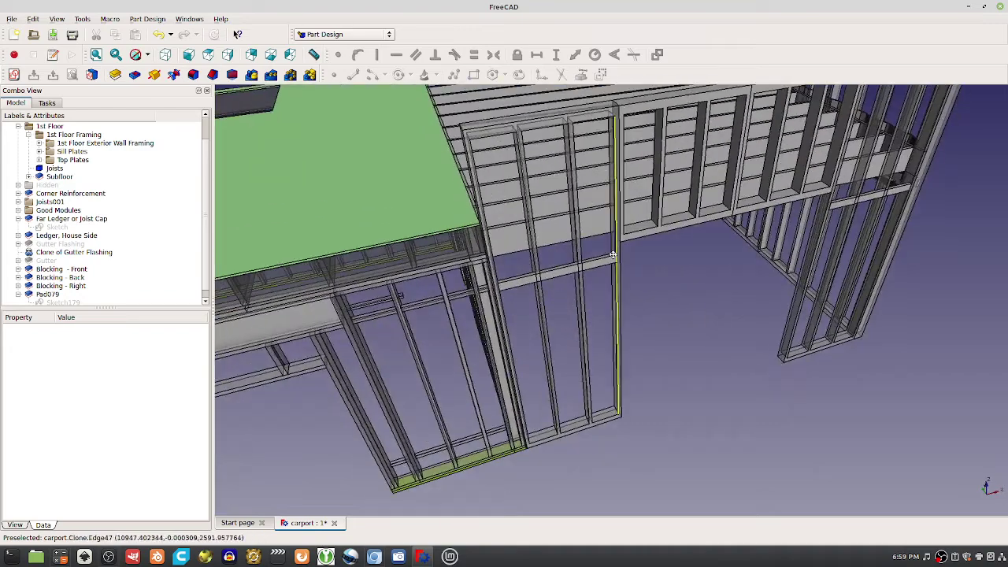
{"action": "middle_click_drag", "start_coordinate": [883, 310], "coordinate": [860, 318]}
{"action": "middle_click_drag", "start_coordinate": [753, 206], "coordinate": [703, 263]}
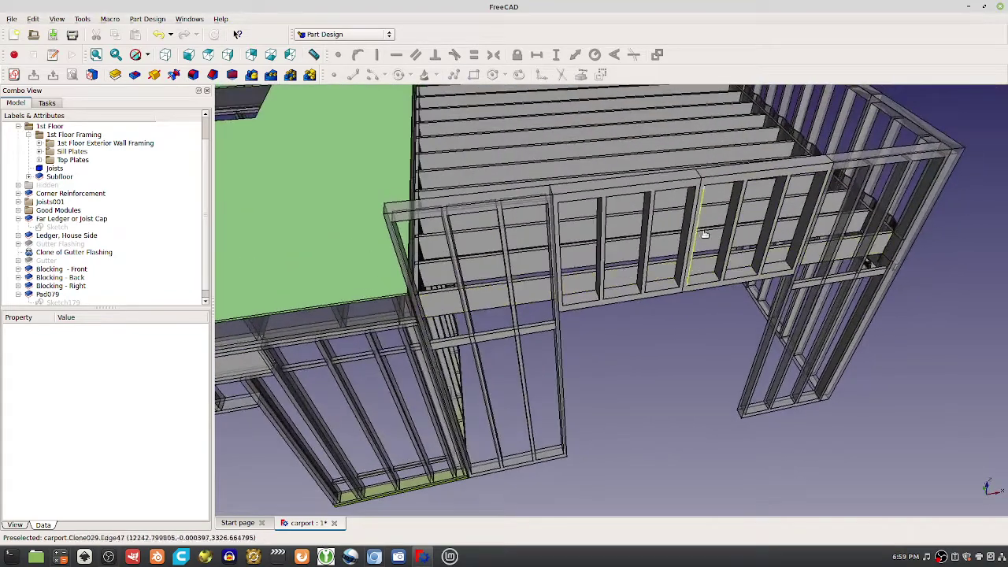
{"action": "scroll", "coordinate": [592, 292], "scroll_direction": "down", "scroll_amount": 3}
{"action": "scroll", "coordinate": [541, 290], "scroll_direction": "up", "scroll_amount": 5}
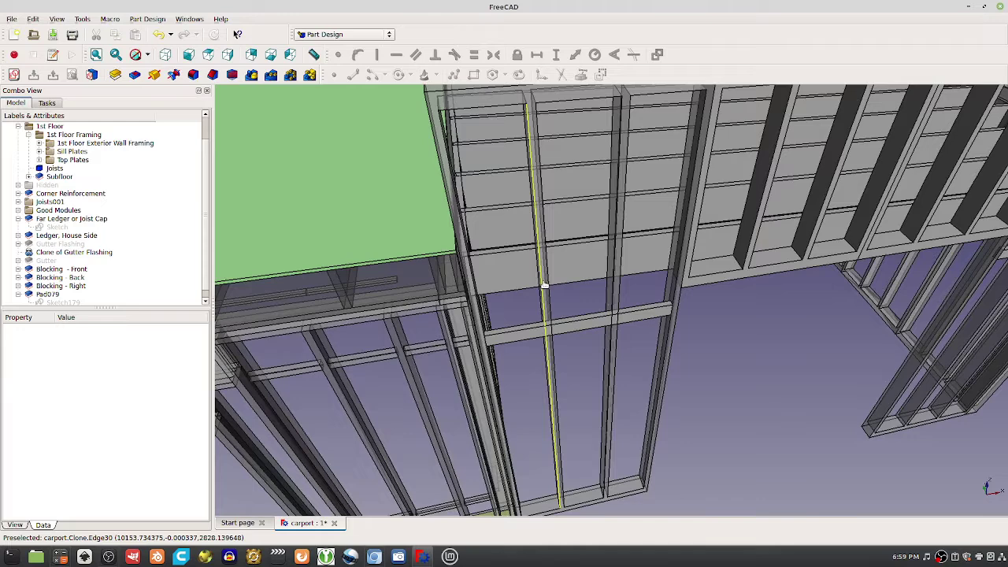
Measure the height of the tall front wall module beside the house, from bottom corner to top corner, and delete the measurement
{"action": "left_click", "coordinate": [544, 285]}
{"action": "scroll", "coordinate": [559, 286], "scroll_direction": "down", "scroll_amount": 3}
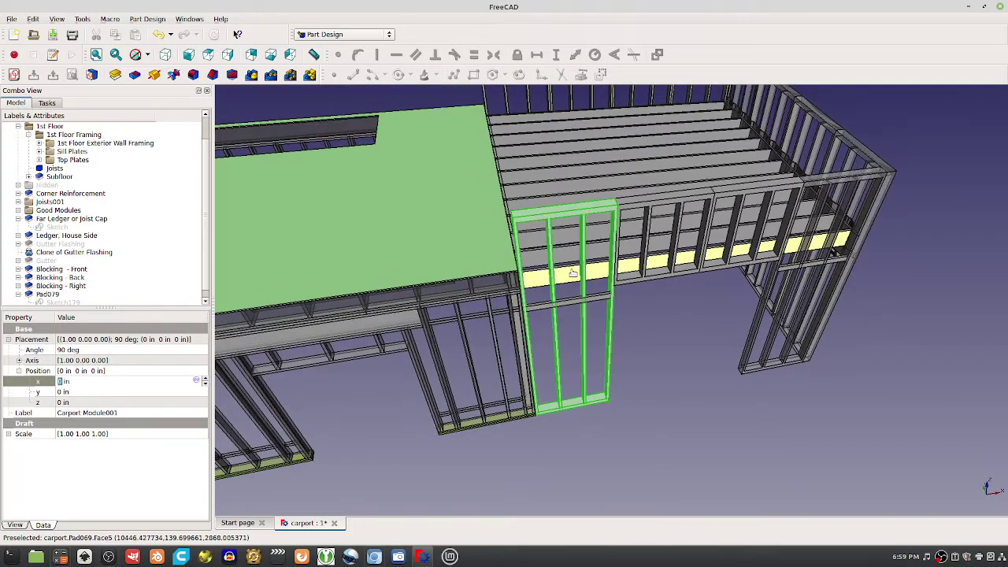
{"action": "middle_click_drag", "start_coordinate": [575, 312], "coordinate": [569, 294]}
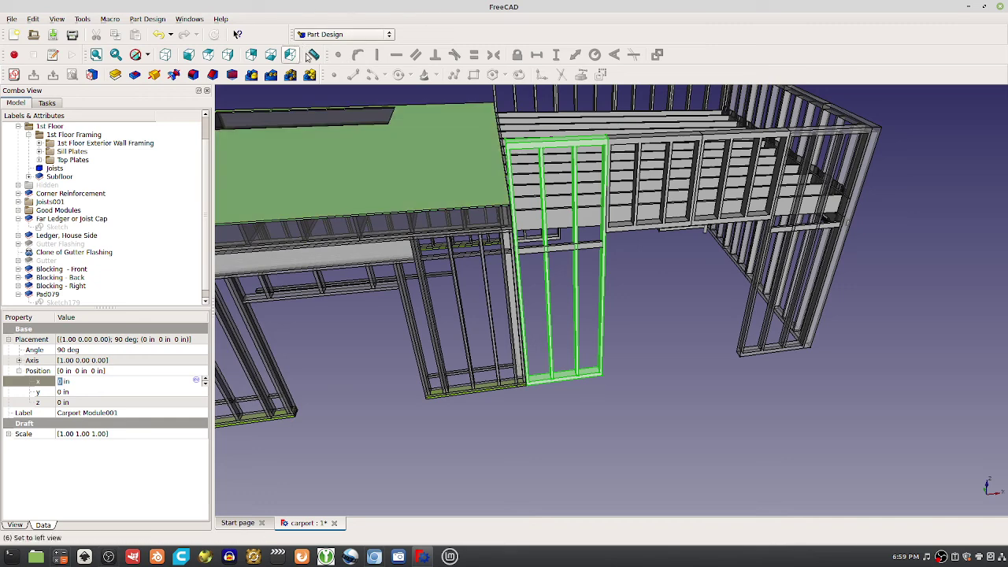
{"action": "left_click", "coordinate": [601, 376]}
{"action": "left_click", "coordinate": [607, 141]}
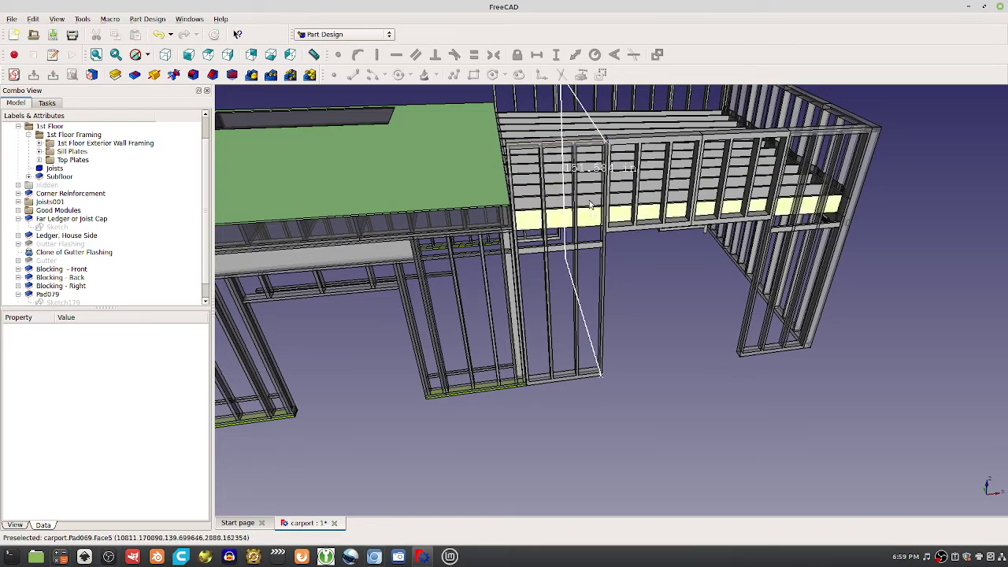
{"action": "left_click", "coordinate": [71, 295]}
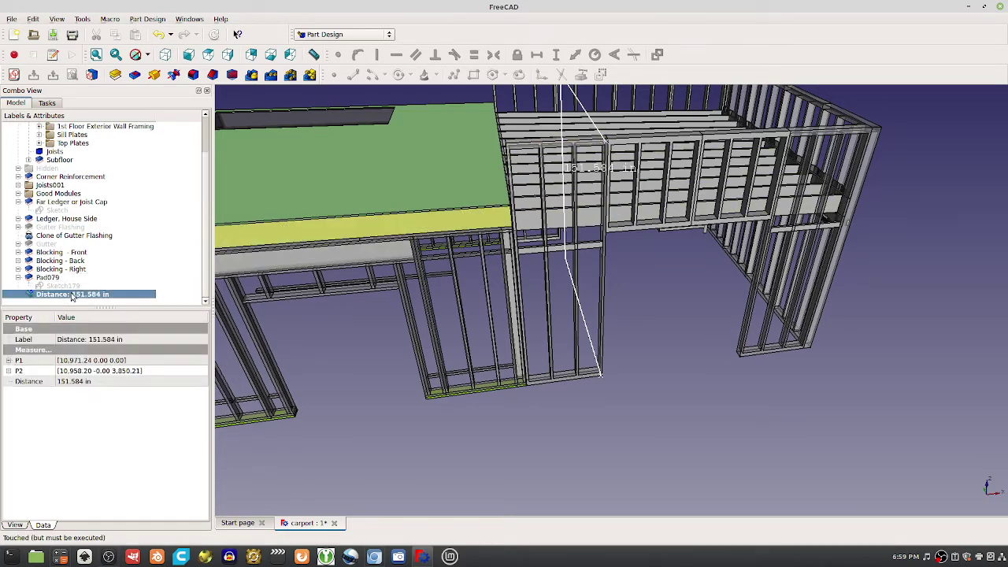
{"action": "key", "text": "Delete"}
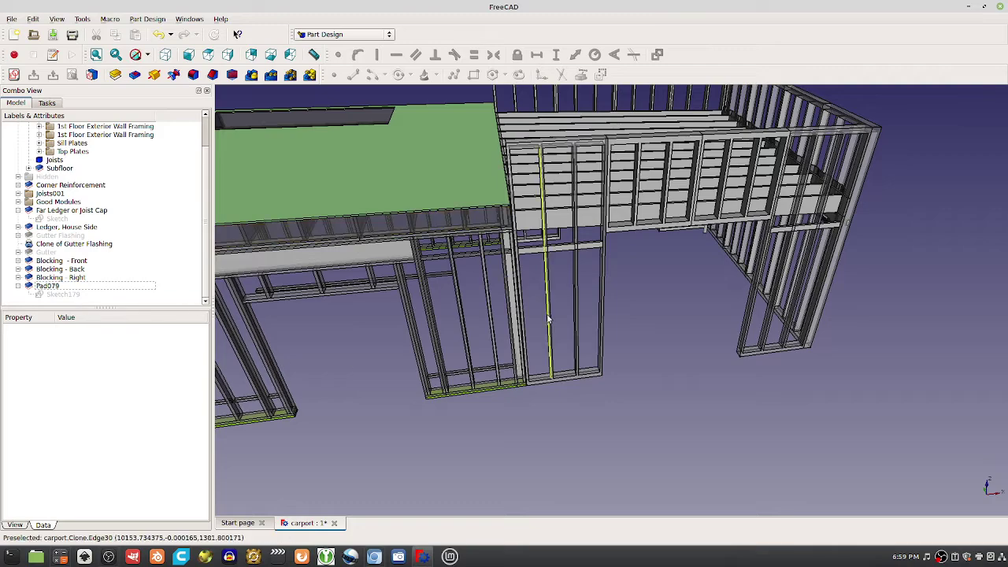
Examine the front wall modules and their joints, selecting the tall module beside the house and a short module above the opening
{"action": "middle_click_drag", "start_coordinate": [555, 299], "coordinate": [588, 314]}
{"action": "middle_click_drag", "start_coordinate": [577, 275], "coordinate": [583, 318]}
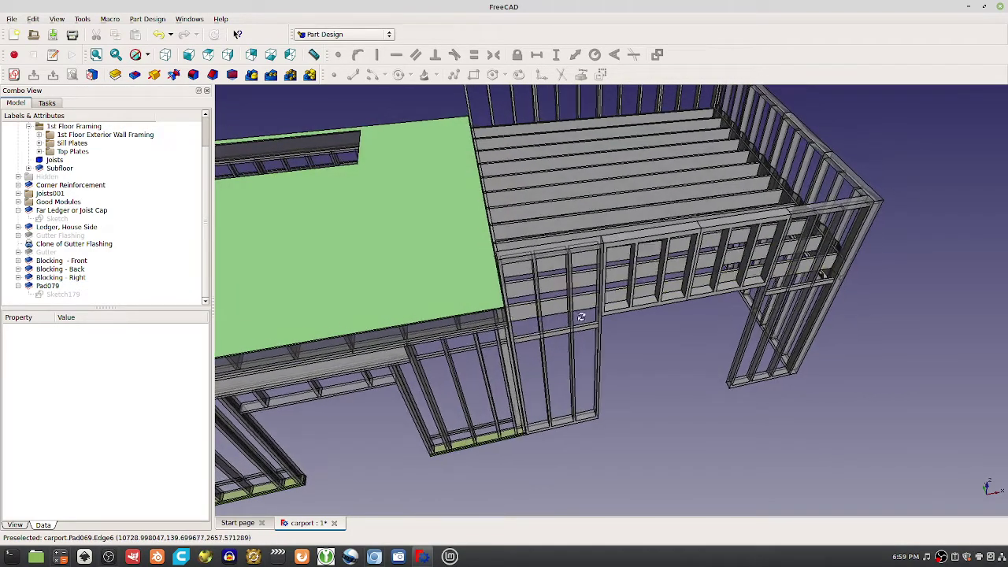
{"action": "middle_click_drag", "start_coordinate": [567, 256], "coordinate": [529, 150]}
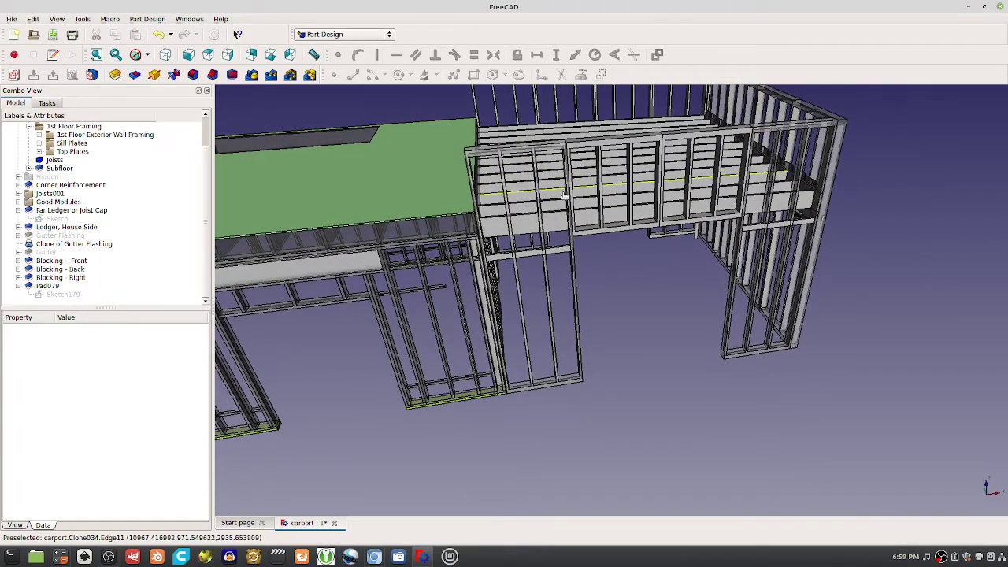
{"action": "scroll", "coordinate": [573, 213], "scroll_direction": "up", "scroll_amount": 4}
{"action": "scroll", "coordinate": [572, 212], "scroll_direction": "up", "scroll_amount": 3}
{"action": "scroll", "coordinate": [573, 212], "scroll_direction": "down", "scroll_amount": 3}
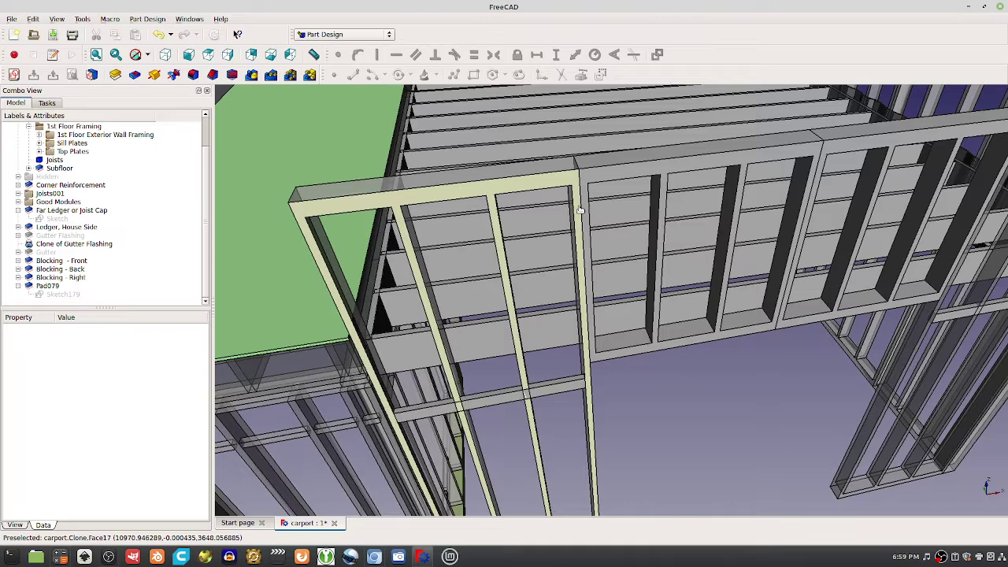
{"action": "left_click", "coordinate": [567, 181]}
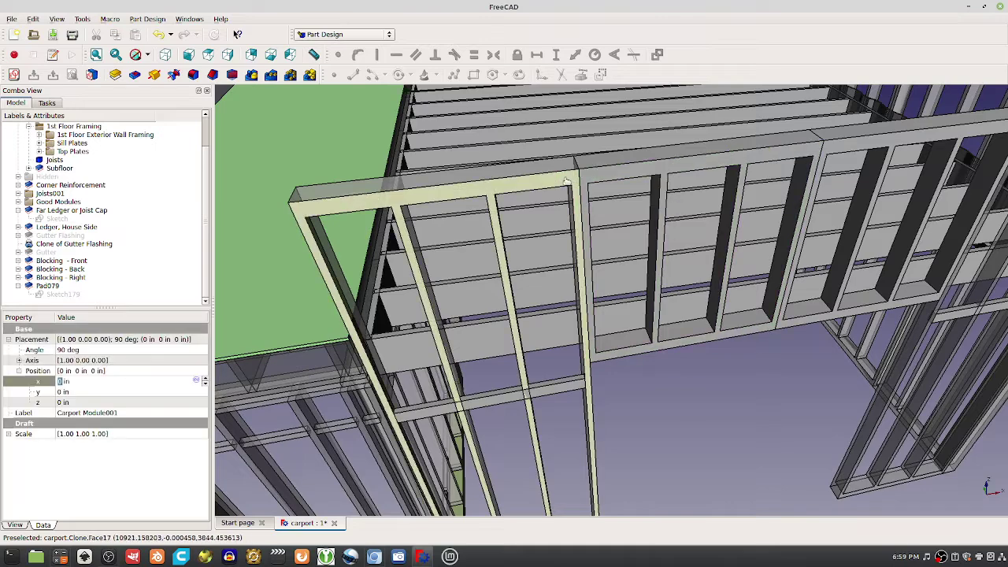
{"action": "scroll", "coordinate": [581, 244], "scroll_direction": "up", "scroll_amount": 3}
{"action": "scroll", "coordinate": [580, 244], "scroll_direction": "down", "scroll_amount": 3}
{"action": "middle_click_drag", "start_coordinate": [589, 319], "coordinate": [590, 237]}
{"action": "left_click", "coordinate": [590, 237]}
{"action": "scroll", "coordinate": [590, 237], "scroll_direction": "down", "scroll_amount": 4}
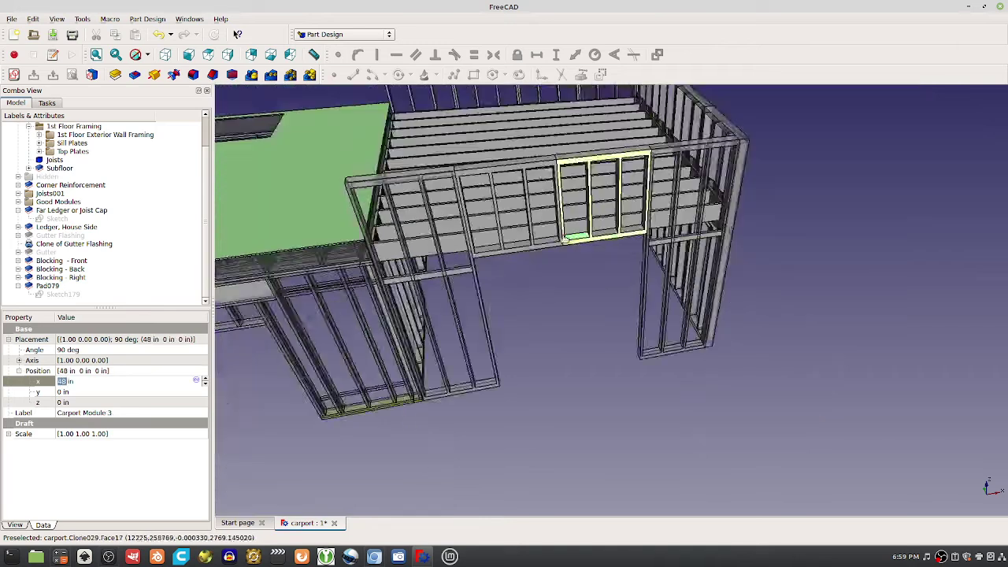
{"action": "left_click", "coordinate": [559, 231]}
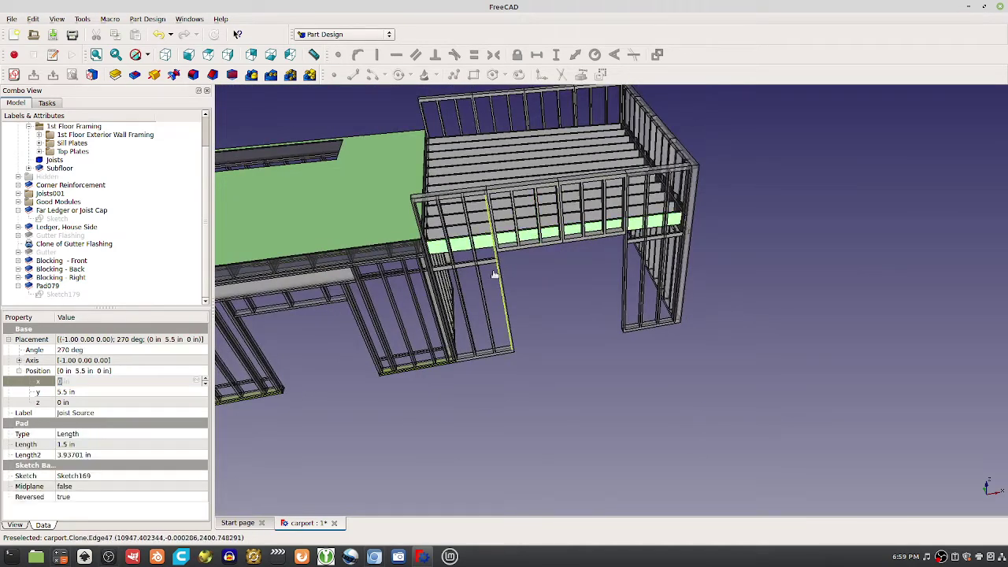
{"action": "left_click", "coordinate": [468, 222]}
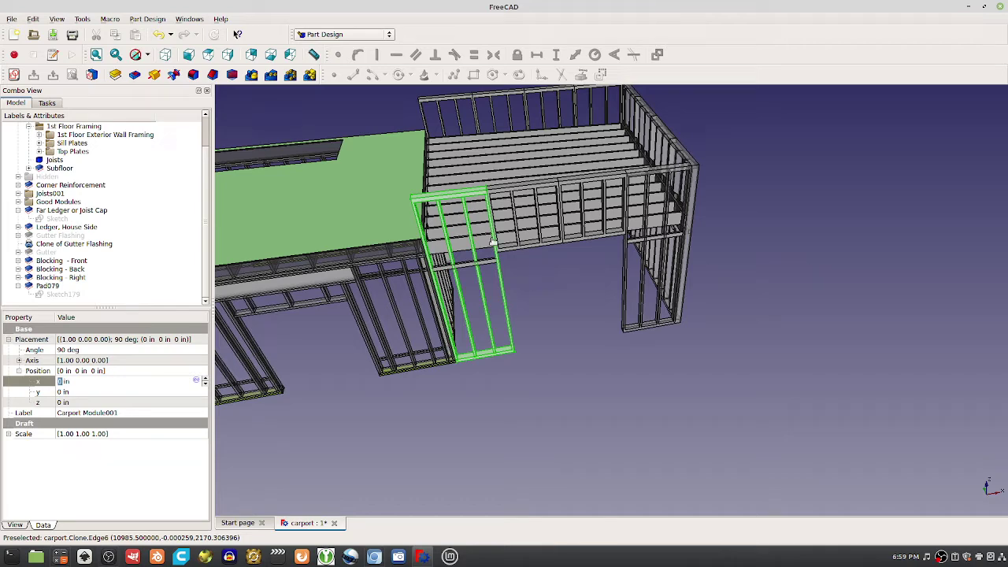
Examine the carport's far end wall, selecting one of its full-height modules, and look at the framing from outside and below
{"action": "scroll", "coordinate": [463, 197], "scroll_direction": "up", "scroll_amount": 3}
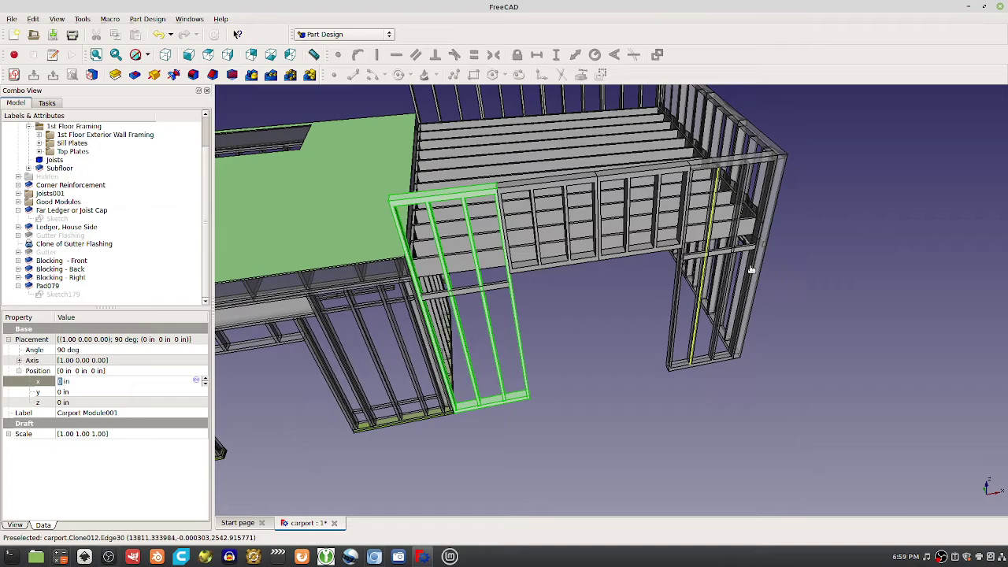
{"action": "middle_click_drag", "start_coordinate": [753, 321], "coordinate": [569, 229]}
{"action": "left_click", "coordinate": [540, 179]}
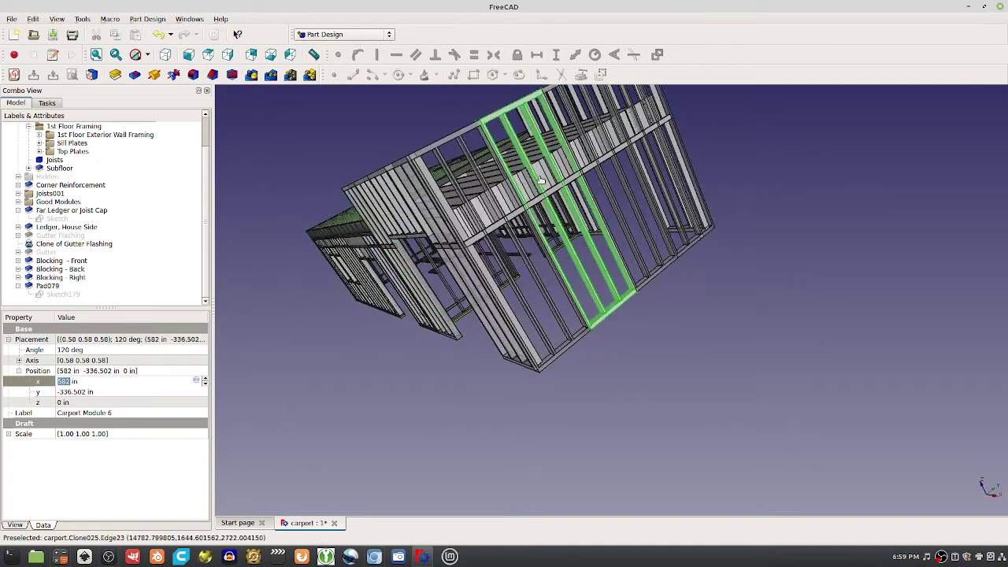
{"action": "middle_click_drag", "start_coordinate": [688, 254], "coordinate": [703, 315]}
{"action": "middle_click_drag", "start_coordinate": [517, 188], "coordinate": [531, 305]}
{"action": "middle_click_drag", "start_coordinate": [527, 364], "coordinate": [654, 351]}
{"action": "middle_click_drag", "start_coordinate": [558, 222], "coordinate": [546, 176]}
{"action": "scroll", "coordinate": [546, 177], "scroll_direction": "up", "scroll_amount": 3}
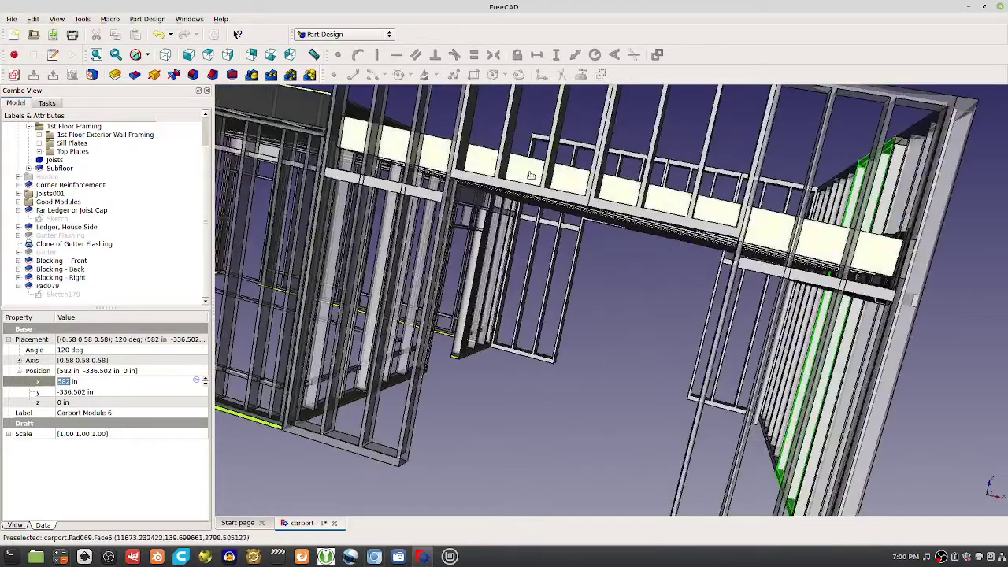
Select the front joist and examine the row of joists spanning between the house and the carport's end wall
{"action": "left_click", "coordinate": [519, 170]}
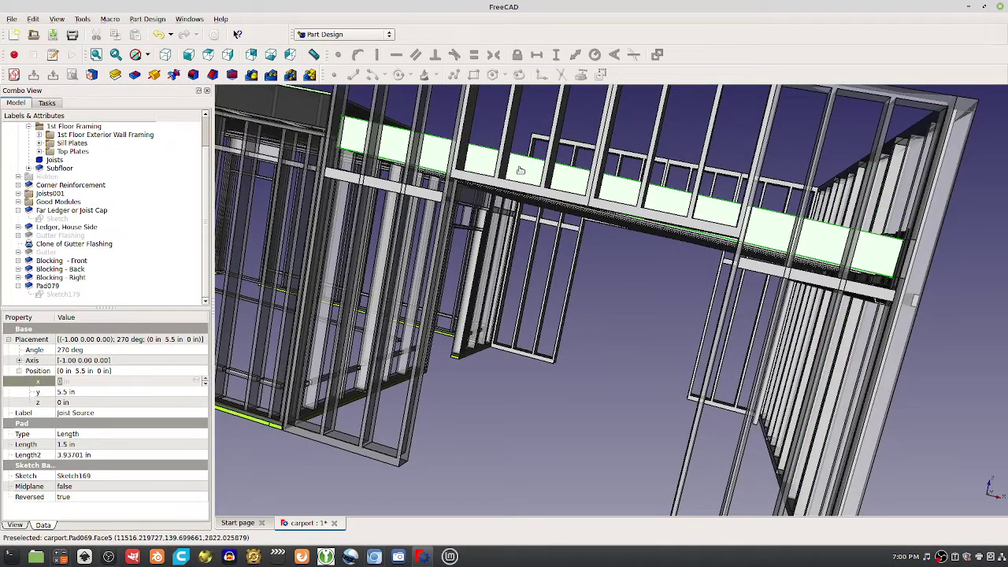
{"action": "scroll", "coordinate": [663, 157], "scroll_direction": "down", "scroll_amount": 3}
{"action": "middle_click_drag", "start_coordinate": [568, 148], "coordinate": [601, 244]}
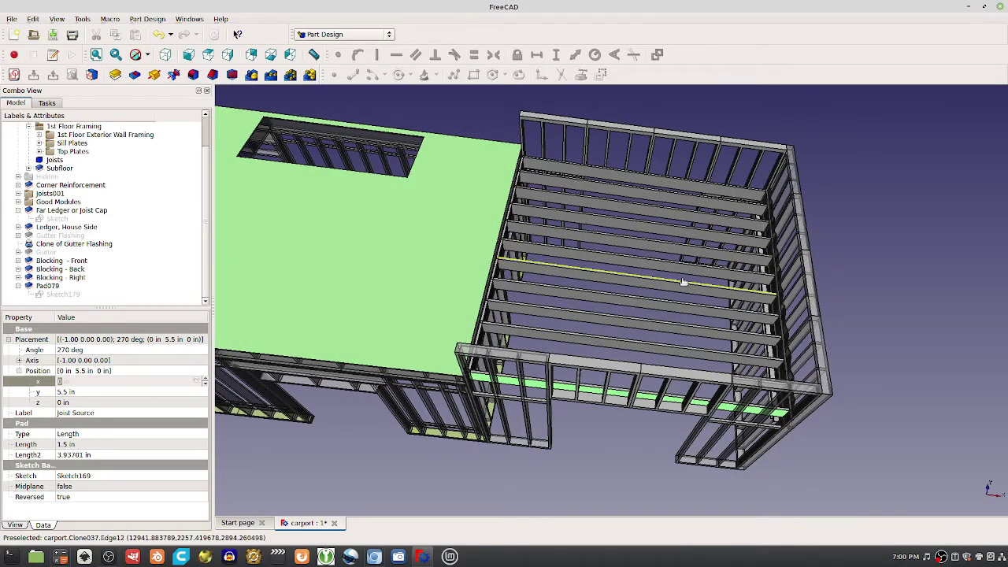
{"action": "middle_click_drag", "start_coordinate": [686, 308], "coordinate": [659, 319]}
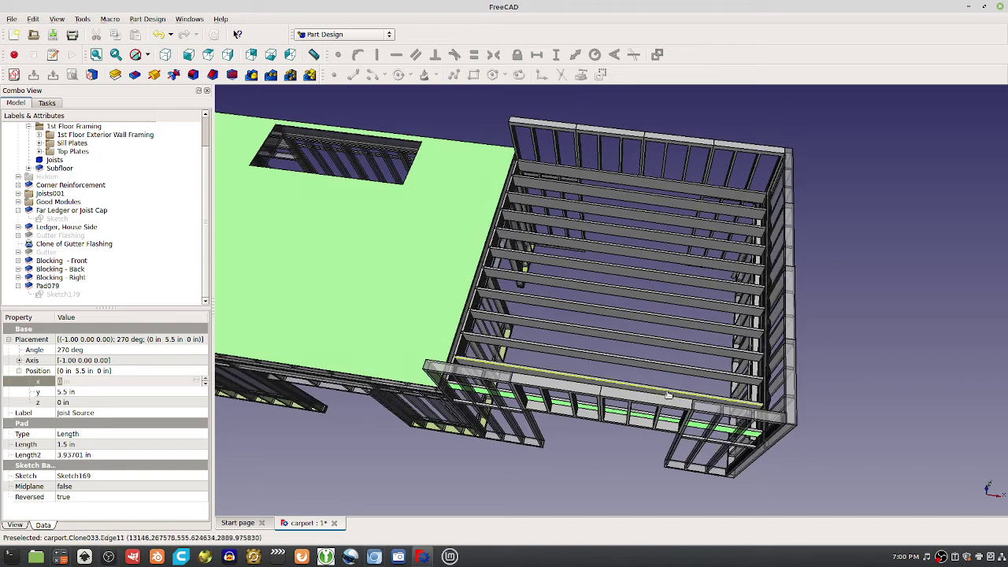
{"action": "middle_click_drag", "start_coordinate": [668, 396], "coordinate": [697, 381]}
{"action": "middle_click_drag", "start_coordinate": [641, 313], "coordinate": [673, 289]}
{"action": "mouse_move", "coordinate": [650, 247]}
{"action": "middle_mouse_down"}
{"action": "mouse_move", "coordinate": [639, 252]}
{"action": "mouse_move", "coordinate": [645, 246]}
{"action": "middle_mouse_up"}
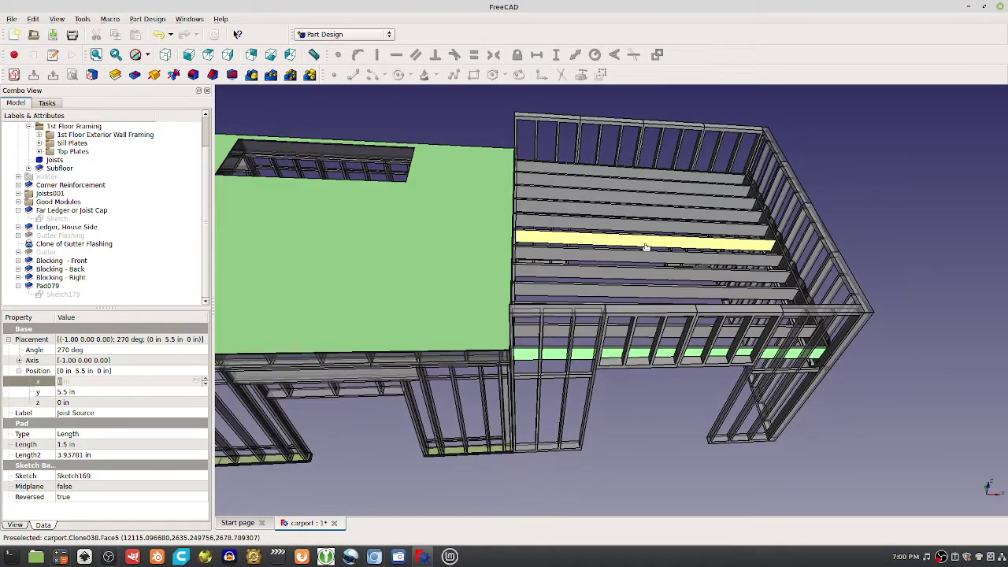
{"action": "scroll", "coordinate": [727, 210], "scroll_direction": "up", "scroll_amount": 3}
{"action": "middle_click_drag", "start_coordinate": [736, 362], "coordinate": [737, 330]}
{"action": "scroll", "coordinate": [717, 337], "scroll_direction": "down", "scroll_amount": 3}
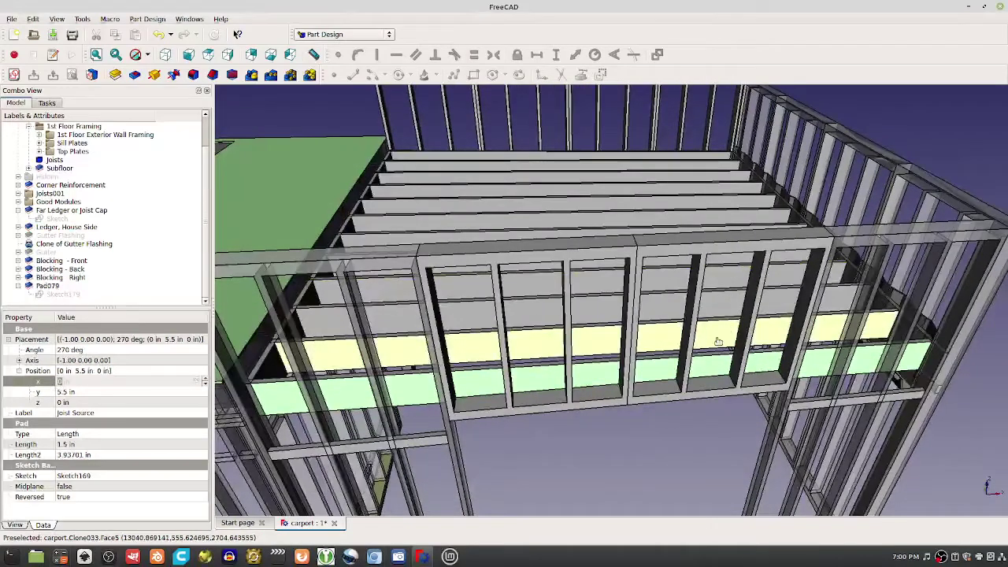
Select the rear wall module nearest the house and examine the rear wall and the joist ends at both supports
{"action": "left_click", "coordinate": [502, 152]}
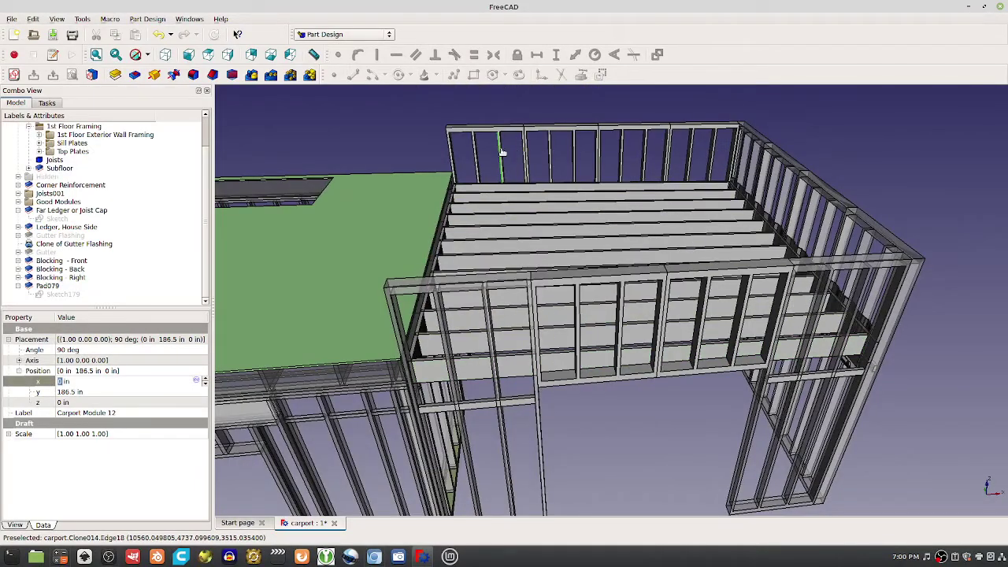
{"action": "middle_click_drag", "start_coordinate": [567, 159], "coordinate": [576, 174]}
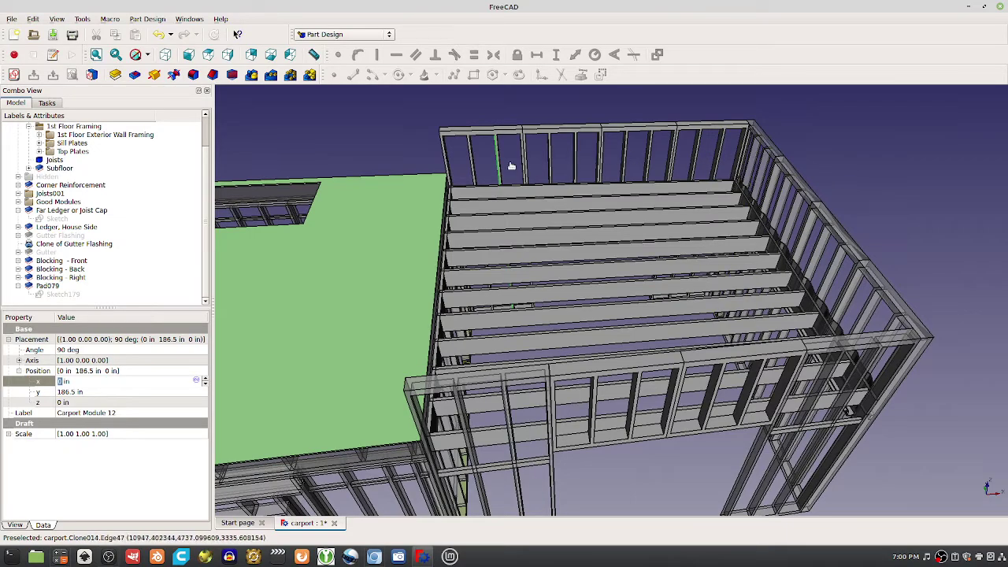
{"action": "middle_click_drag", "start_coordinate": [685, 386], "coordinate": [600, 140]}
{"action": "scroll", "coordinate": [549, 154], "scroll_direction": "up", "scroll_amount": 2}
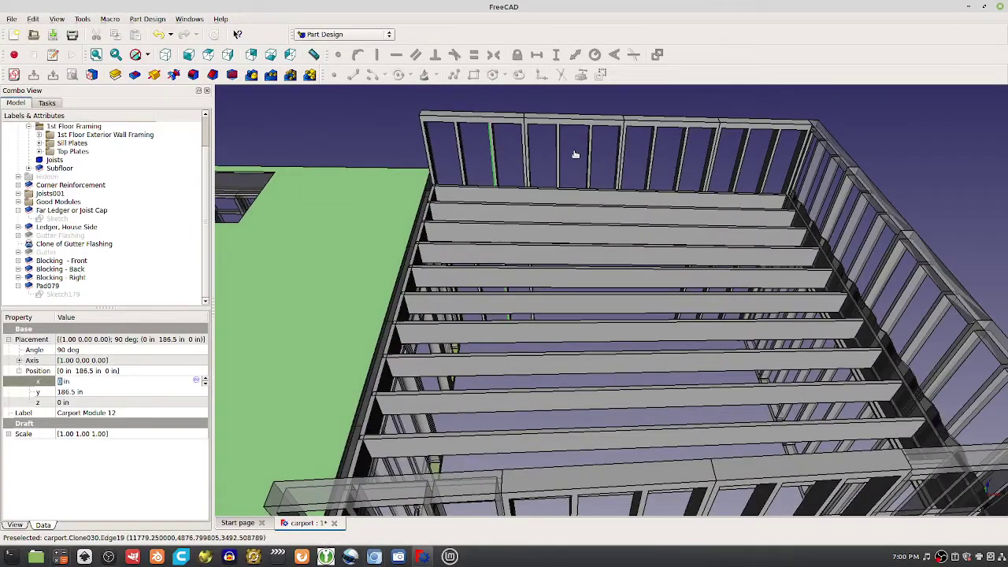
{"action": "middle_click_drag", "start_coordinate": [478, 143], "coordinate": [479, 205]}
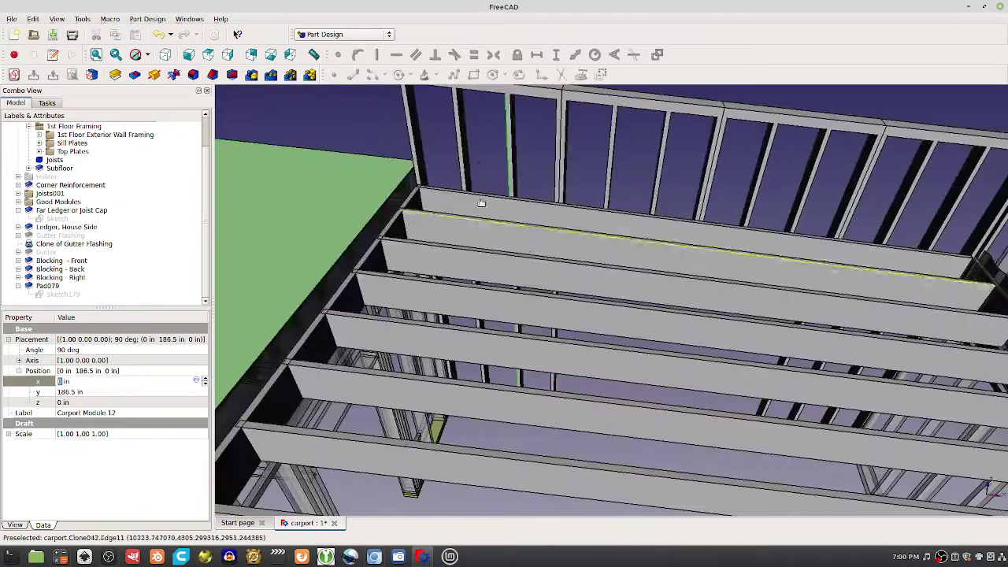
{"action": "middle_click_drag", "start_coordinate": [826, 172], "coordinate": [609, 165]}
{"action": "mouse_move", "coordinate": [703, 355]}
{"action": "middle_mouse_down"}
{"action": "mouse_move", "coordinate": [756, 349]}
{"action": "mouse_move", "coordinate": [711, 354]}
{"action": "mouse_move", "coordinate": [728, 343]}
{"action": "middle_mouse_up"}
{"action": "middle_click_drag", "start_coordinate": [800, 202], "coordinate": [698, 162]}
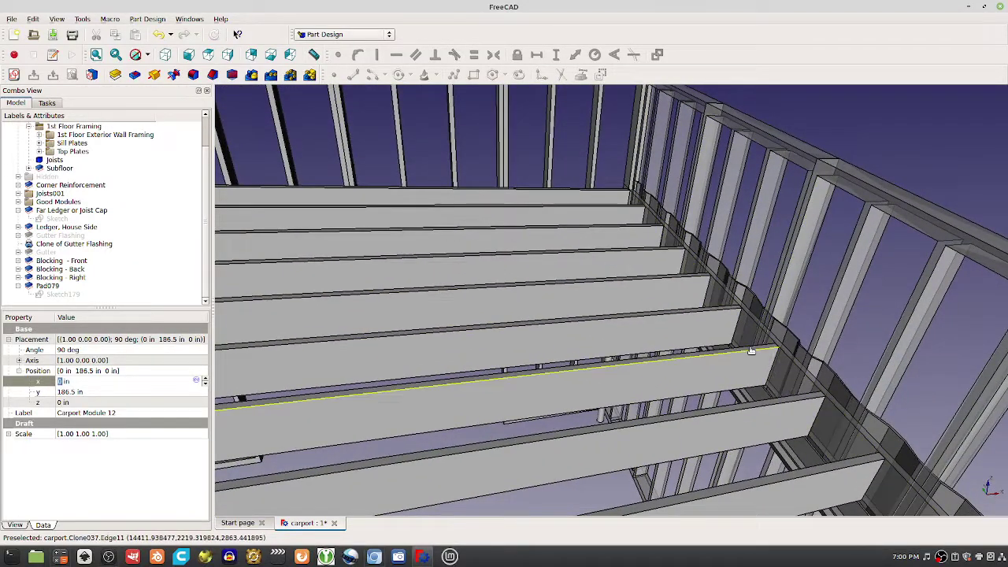
{"action": "scroll", "coordinate": [711, 347], "scroll_direction": "down", "scroll_amount": 2}
{"action": "middle_click_drag", "start_coordinate": [711, 347], "coordinate": [522, 349]}
Examine the carport framing in front view, including the front joist, and inspect the joist ends along the far end wall
{"action": "key", "text": "1"}
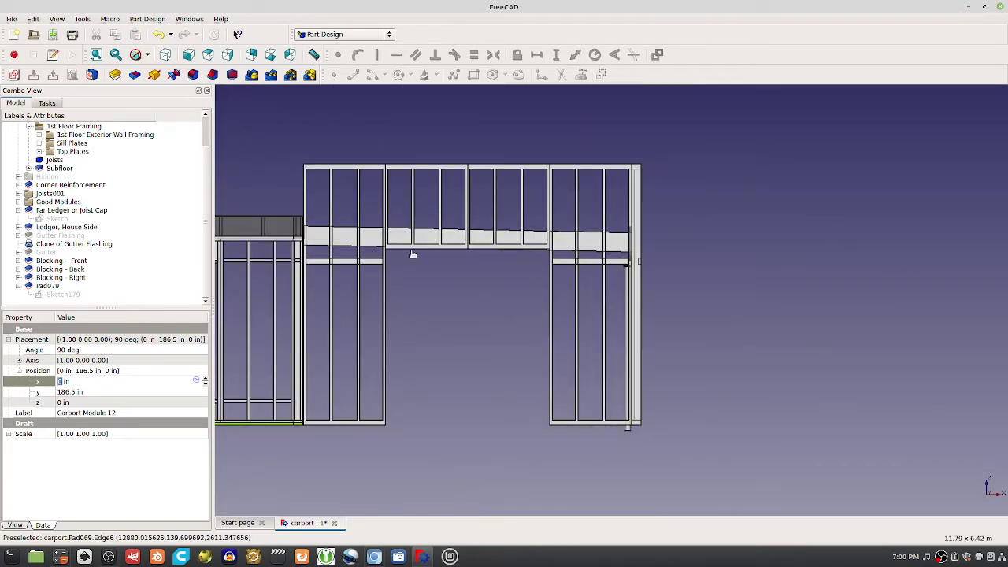
{"action": "scroll", "coordinate": [666, 232], "scroll_direction": "up", "scroll_amount": 2}
{"action": "scroll", "coordinate": [662, 298], "scroll_direction": "down", "scroll_amount": 2}
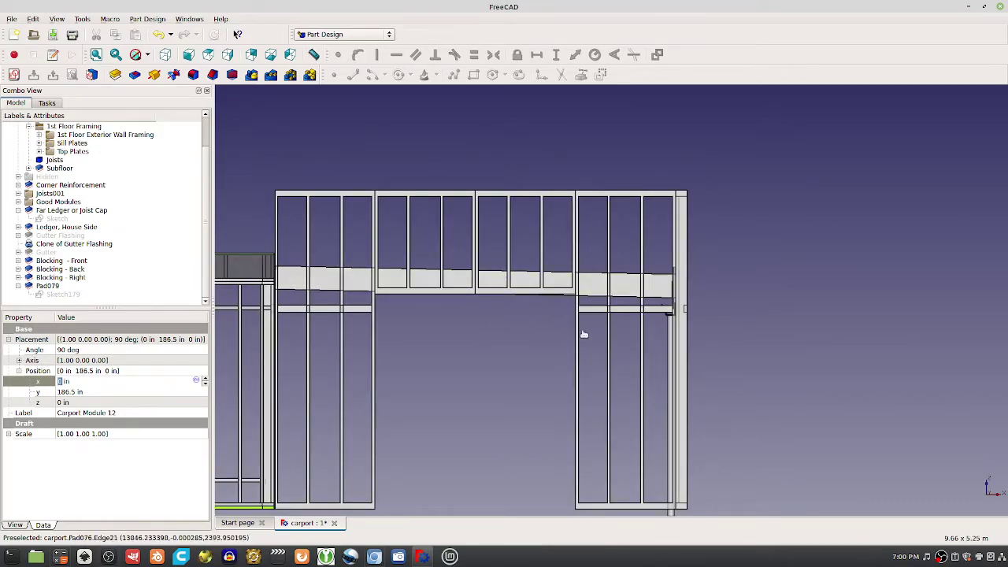
{"action": "middle_click_drag", "start_coordinate": [574, 312], "coordinate": [677, 351]}
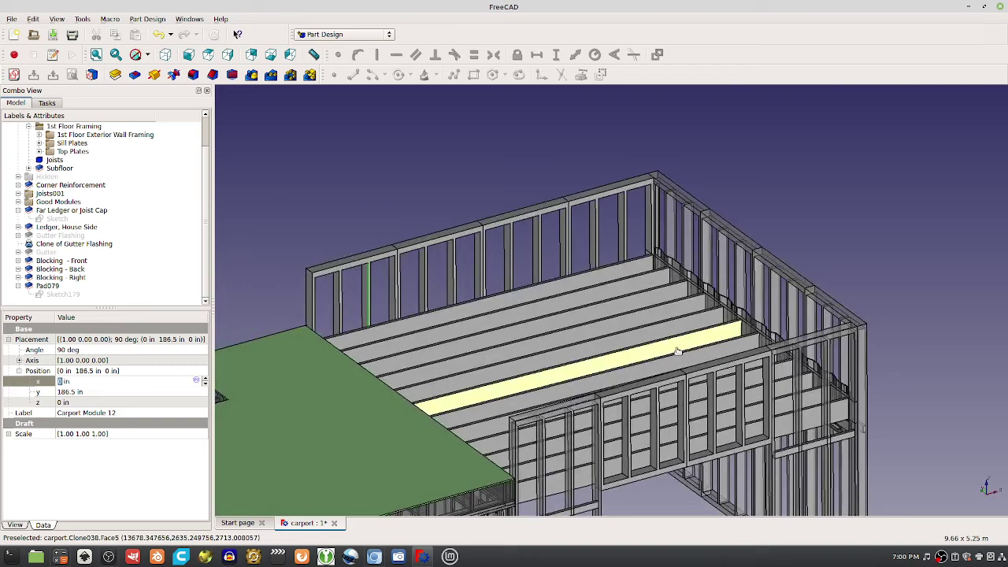
{"action": "scroll", "coordinate": [677, 351], "scroll_direction": "up", "scroll_amount": 2}
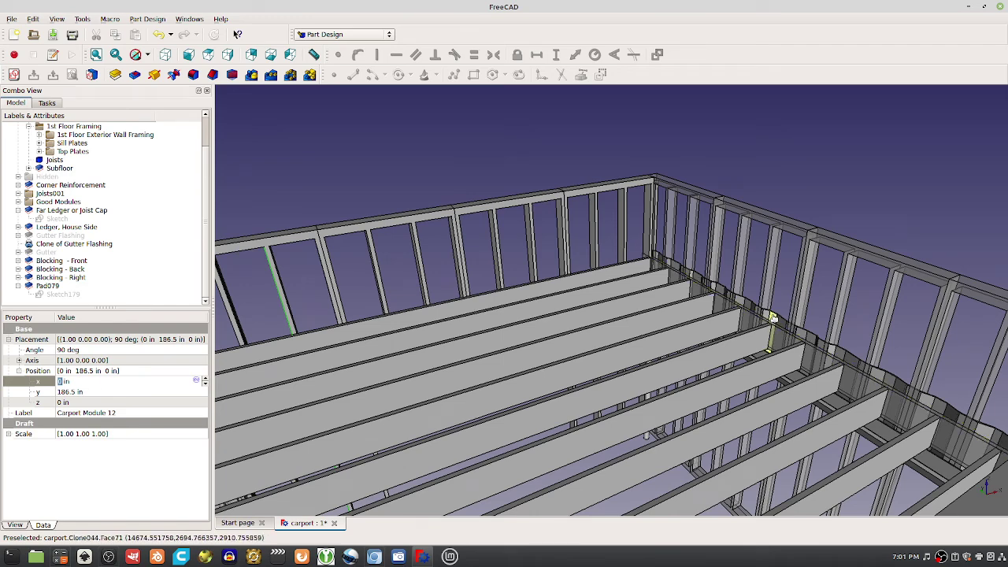
{"action": "scroll", "coordinate": [772, 316], "scroll_direction": "up", "scroll_amount": 2}
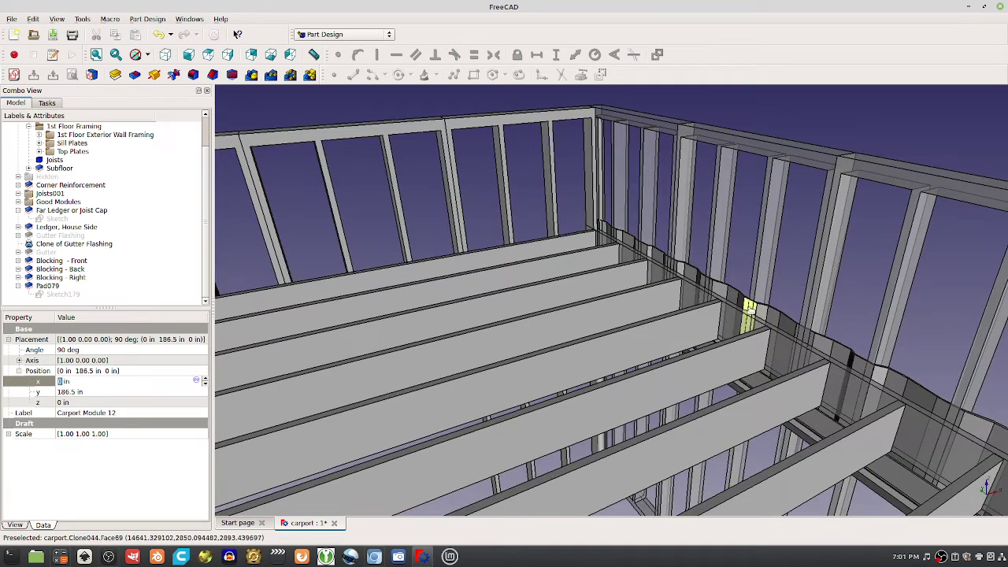
Select the end wall module behind the flashing, select the gutter flashing clone, and examine the flashing along the end wall from above
{"action": "scroll", "coordinate": [751, 311], "scroll_direction": "up", "scroll_amount": 2}
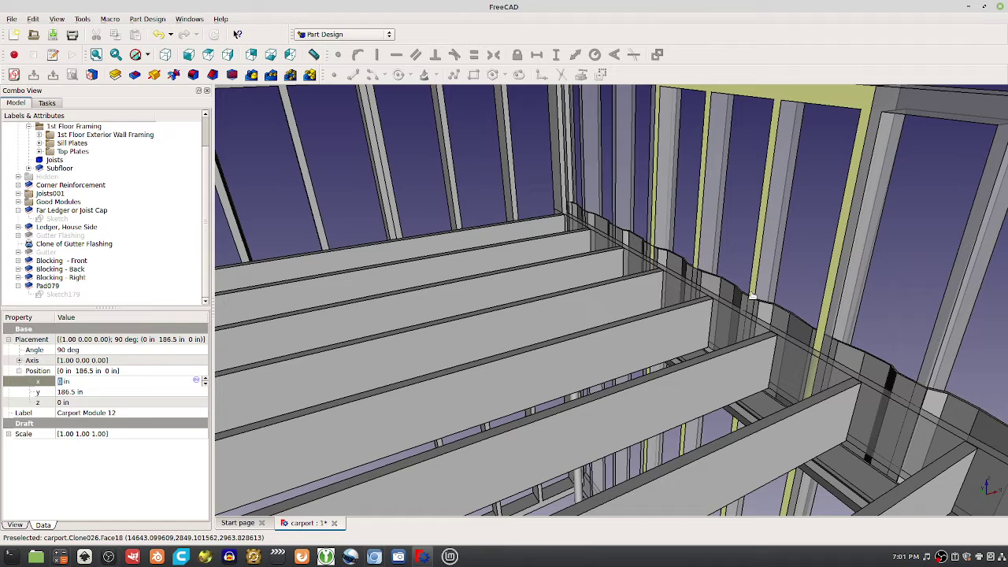
{"action": "left_click", "coordinate": [734, 331]}
{"action": "left_click", "coordinate": [761, 254]}
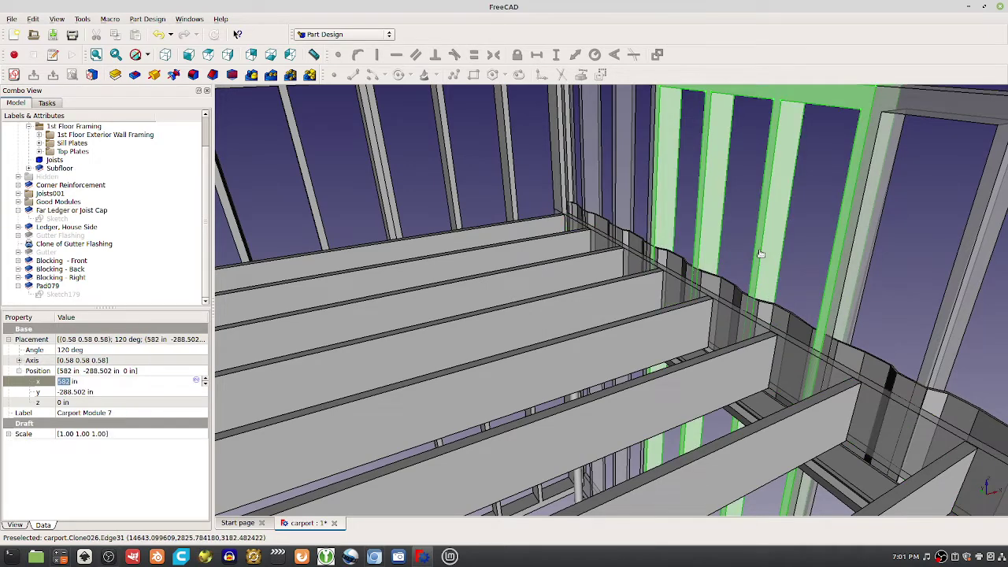
{"action": "middle_click_drag", "start_coordinate": [770, 296], "coordinate": [752, 303]}
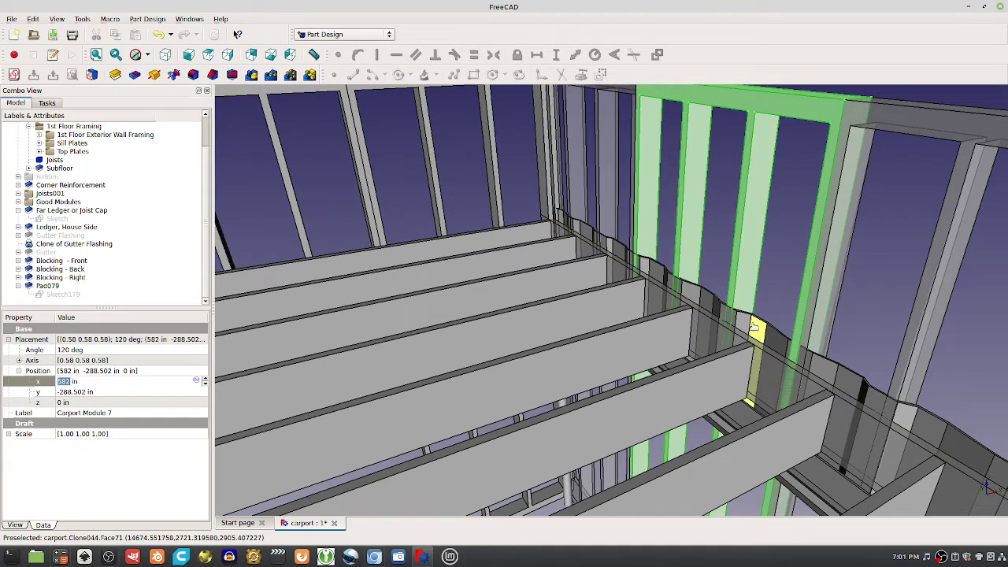
{"action": "left_click", "coordinate": [757, 336]}
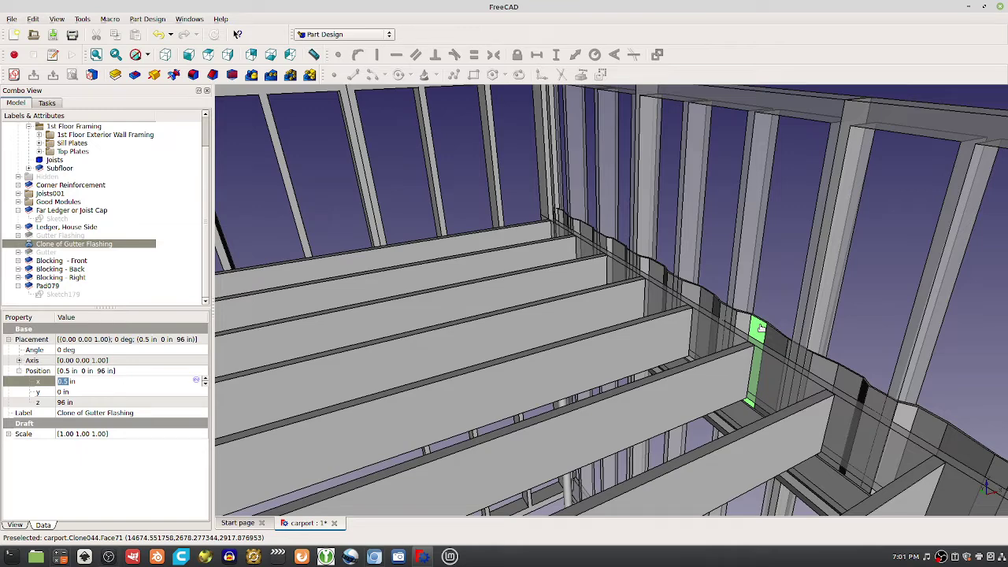
{"action": "key", "text": "o"}
{"action": "key", "text": "2"}
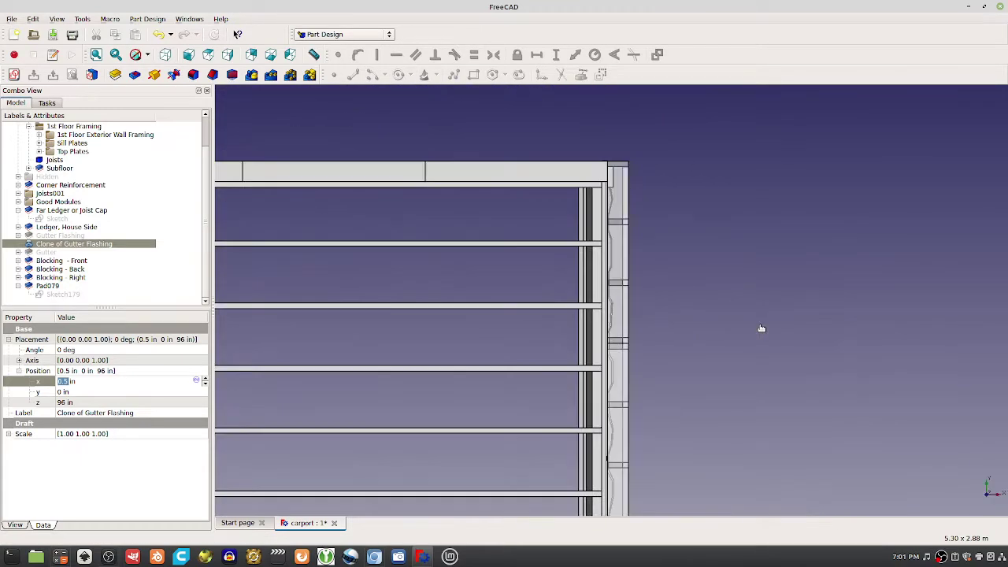
{"action": "scroll", "coordinate": [517, 380], "scroll_direction": "up", "scroll_amount": 2}
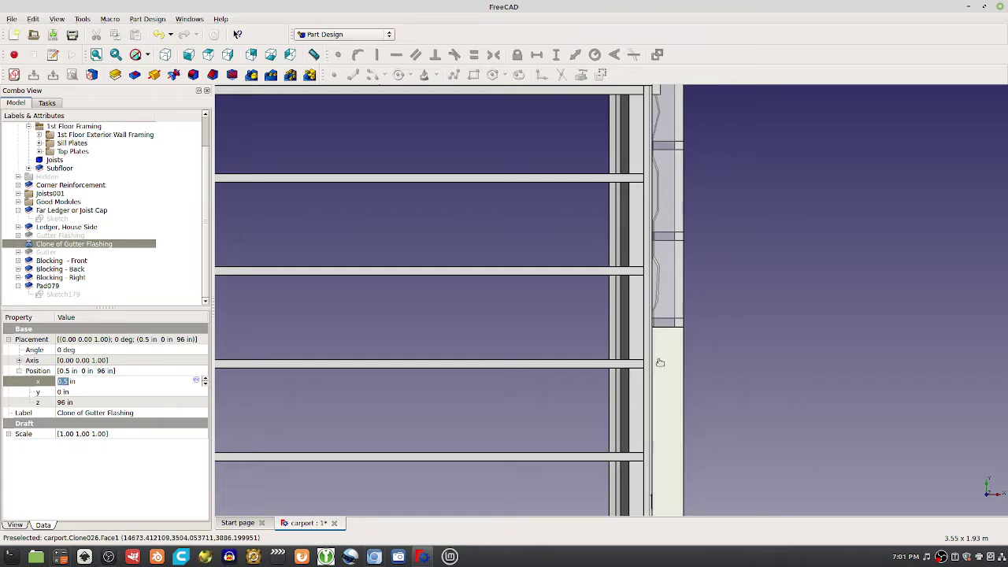
Select the beam and post supporting the joist ends at the far wall and examine them from below and outside
{"action": "middle_click_drag", "start_coordinate": [705, 423], "coordinate": [516, 349]}
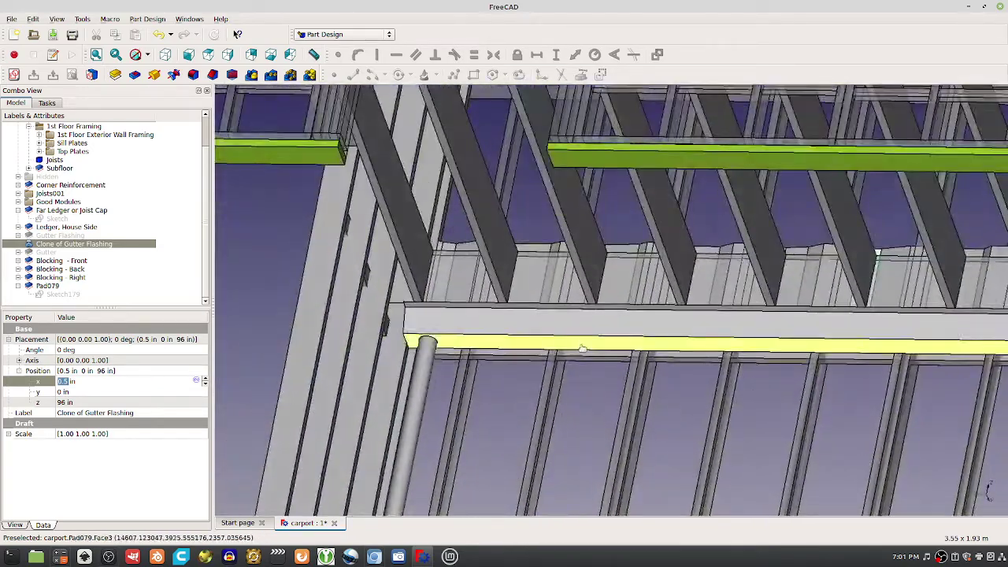
{"action": "middle_click_drag", "start_coordinate": [582, 349], "coordinate": [545, 330]}
{"action": "left_click", "coordinate": [545, 330]}
{"action": "middle_click_drag", "start_coordinate": [662, 307], "coordinate": [653, 311]}
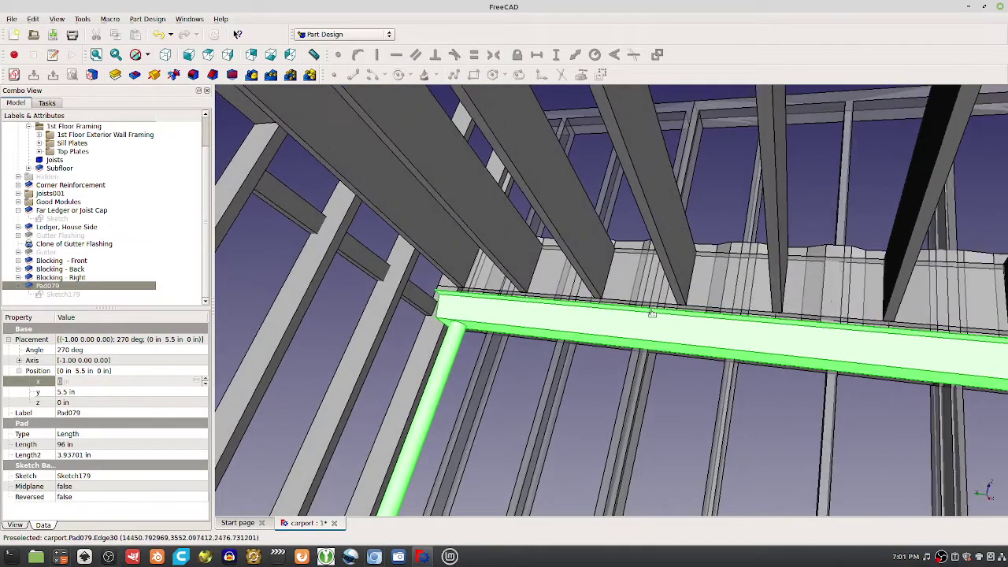
{"action": "middle_click_drag", "start_coordinate": [704, 276], "coordinate": [586, 288]}
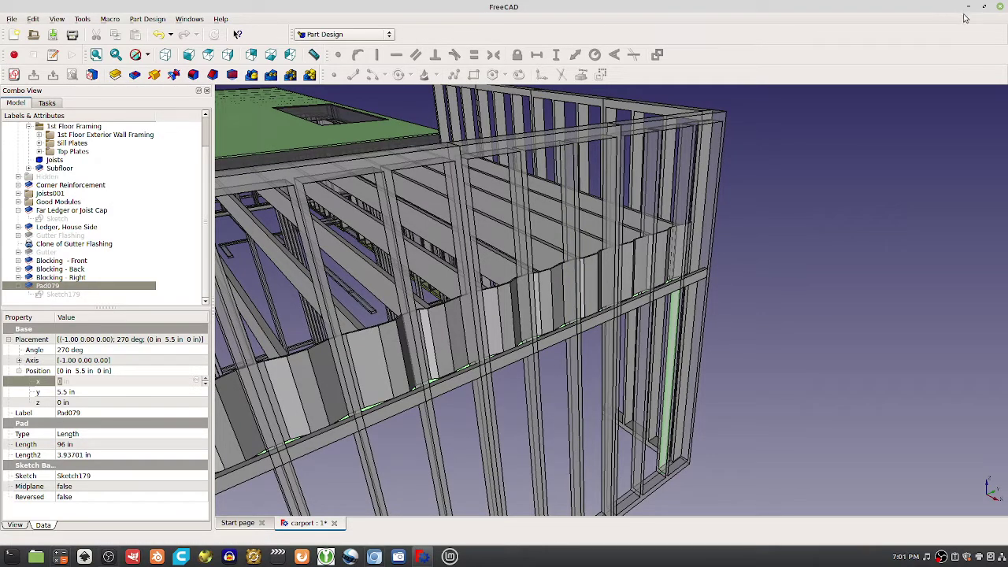
Switch to Chromium and open the first carport photo in the Seed Eco-Home 2 album of Google Photos
{"action": "left_click_drag", "start_coordinate": [895, 21], "coordinate": [685, 327]}
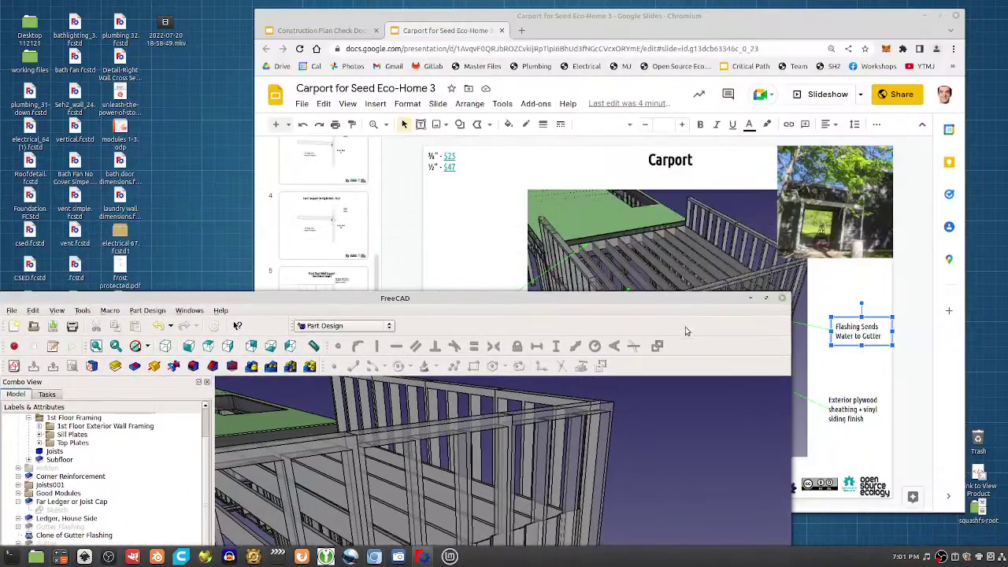
{"action": "left_click", "coordinate": [809, 211]}
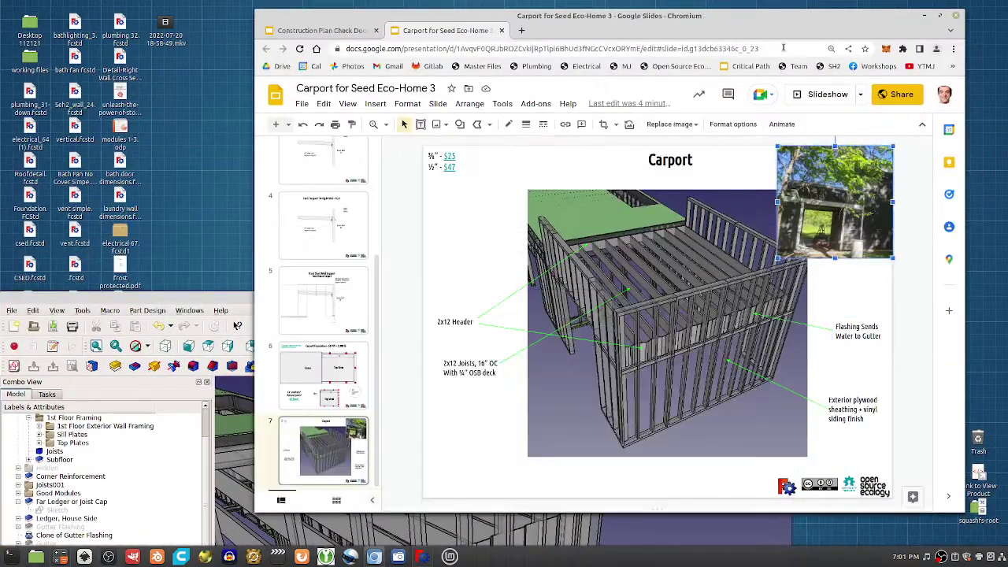
{"action": "left_click", "coordinate": [522, 30]}
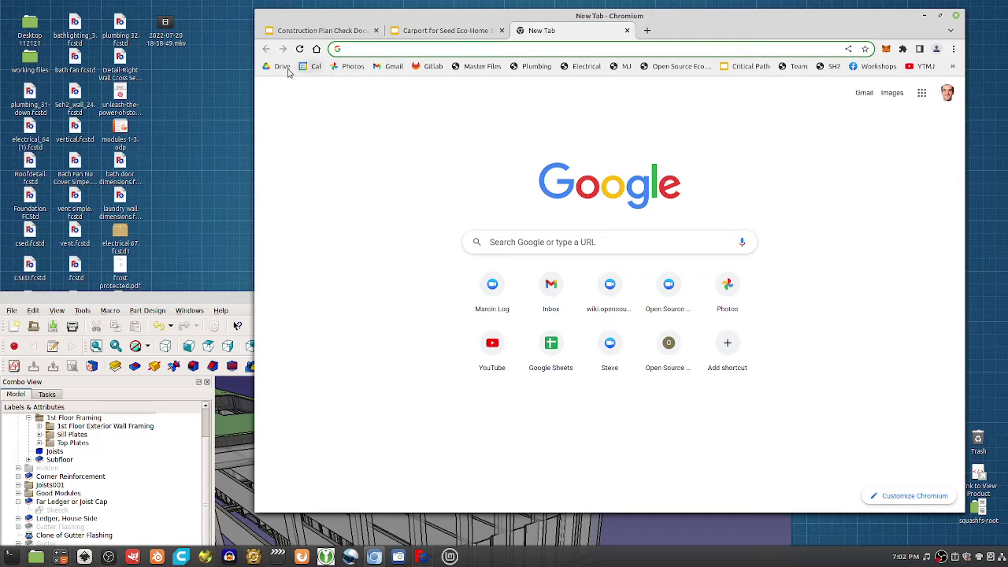
{"action": "left_click", "coordinate": [351, 66]}
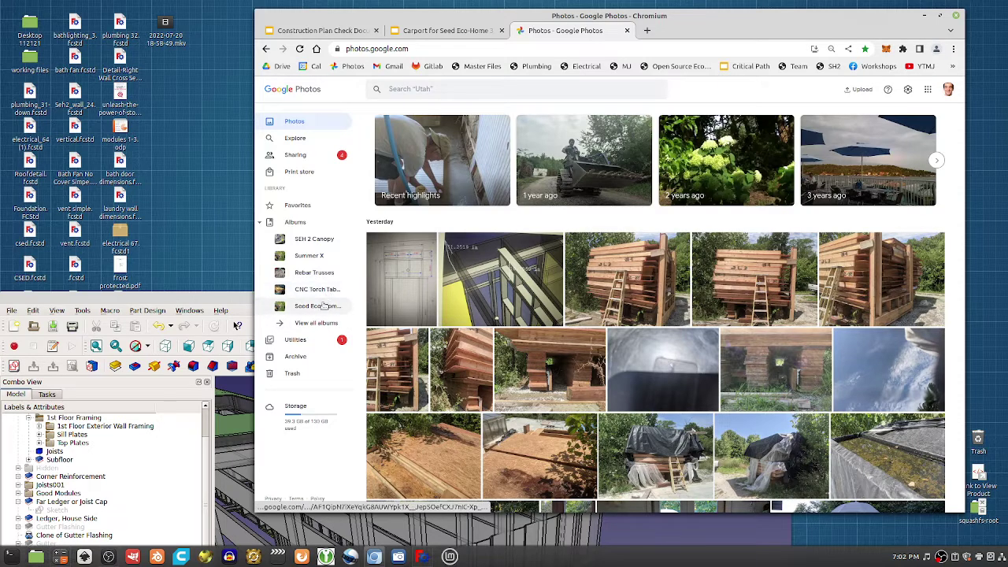
{"action": "left_click", "coordinate": [323, 309]}
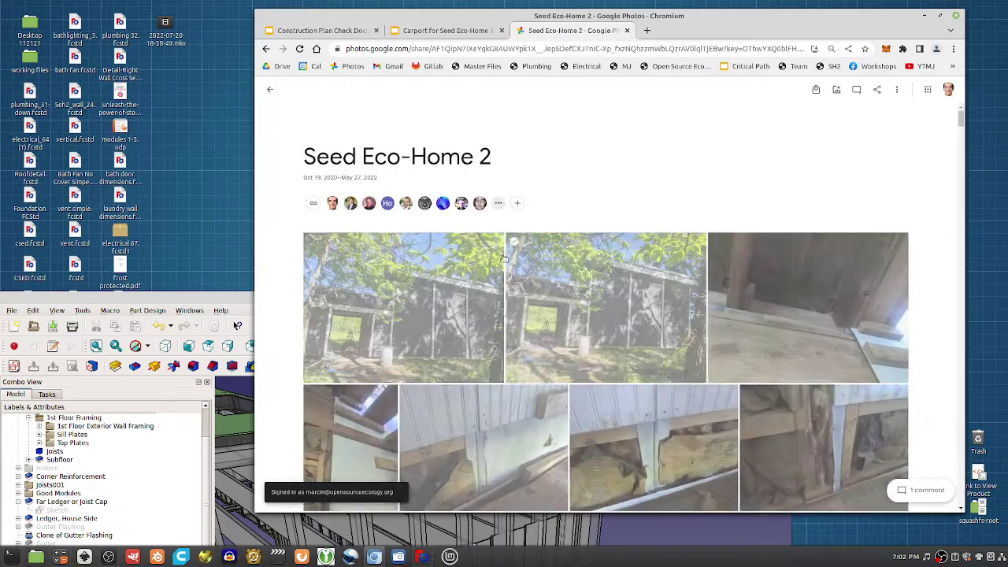
{"action": "left_click", "coordinate": [434, 328]}
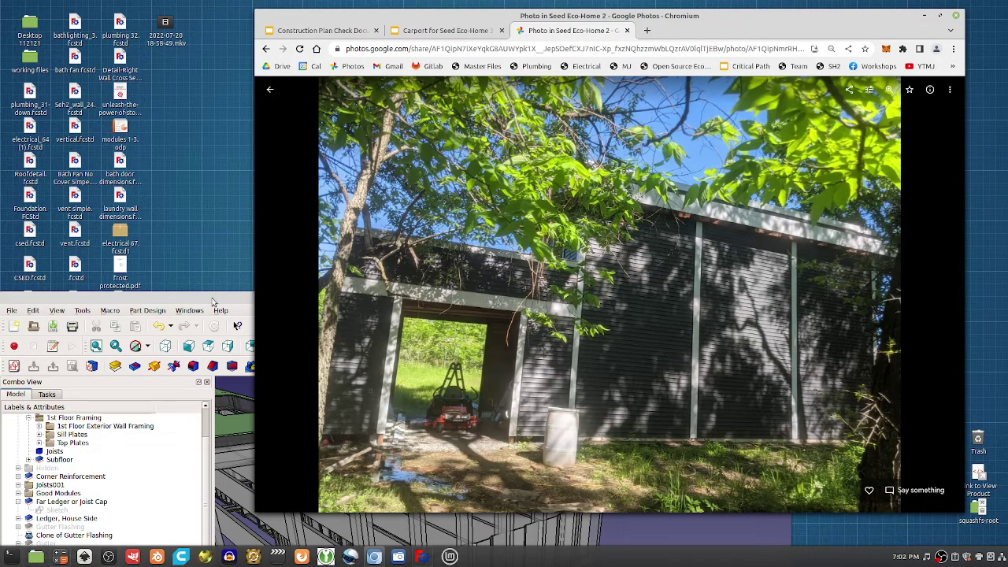
Return to FreeCAD and select end wall modules, including Carport Module 5 and Carport Module 8, to examine the wall's base
{"action": "left_click_drag", "start_coordinate": [212, 303], "coordinate": [327, 11]}
{"action": "middle_click_drag", "start_coordinate": [545, 197], "coordinate": [410, 453]}
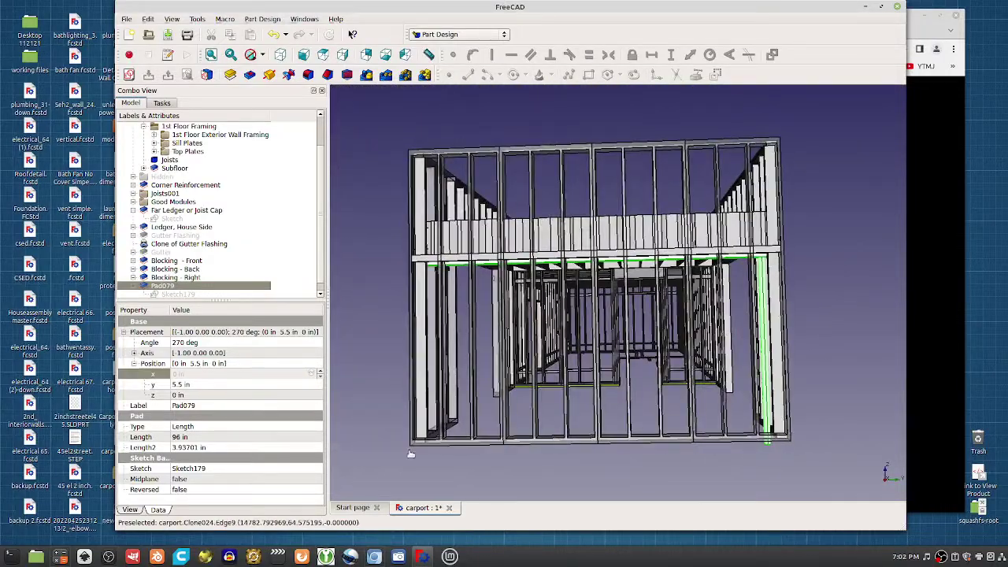
{"action": "left_click", "coordinate": [410, 449]}
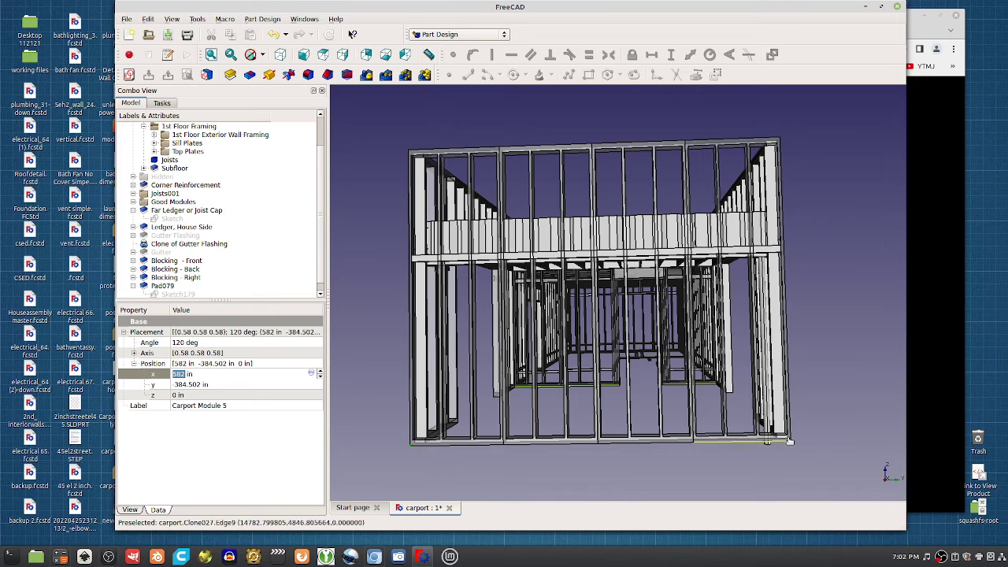
{"action": "left_click", "coordinate": [618, 445]}
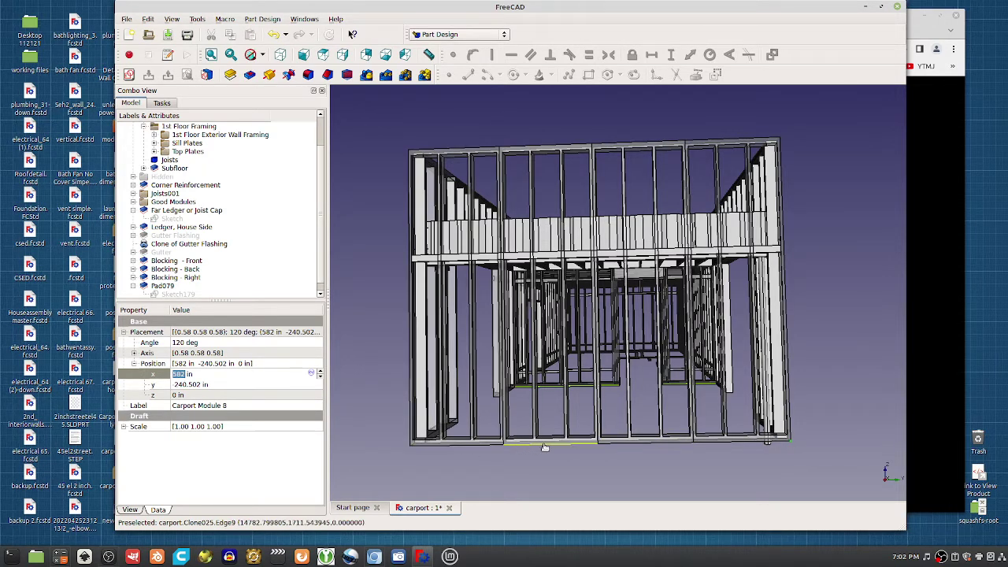
{"action": "middle_click_drag", "start_coordinate": [570, 446], "coordinate": [442, 431]}
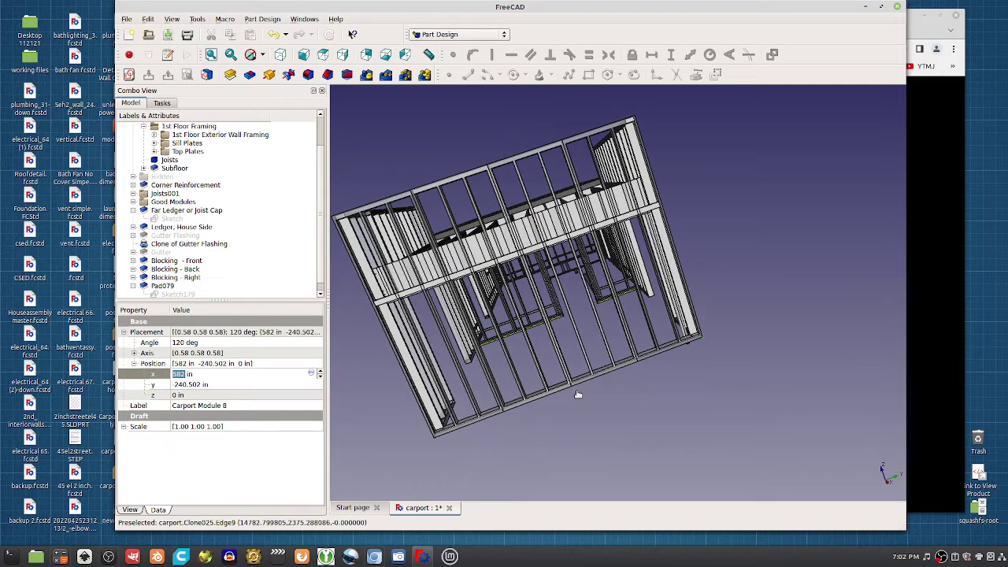
Select the full-height front wall module at the carport's far end, inspect its base, and clear the selection
{"action": "middle_click_drag", "start_coordinate": [528, 393], "coordinate": [510, 444]}
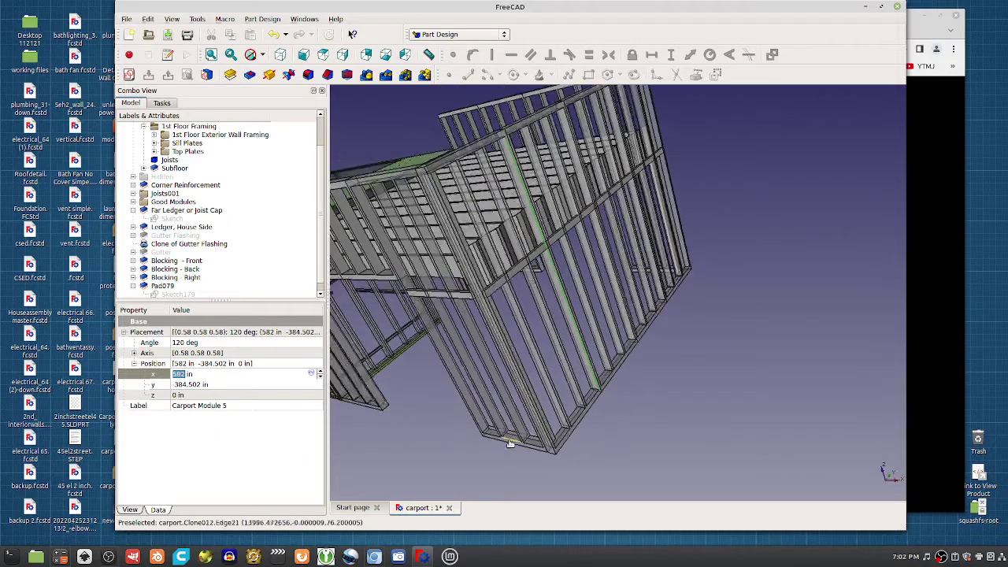
{"action": "middle_click_drag", "start_coordinate": [390, 406], "coordinate": [360, 418]}
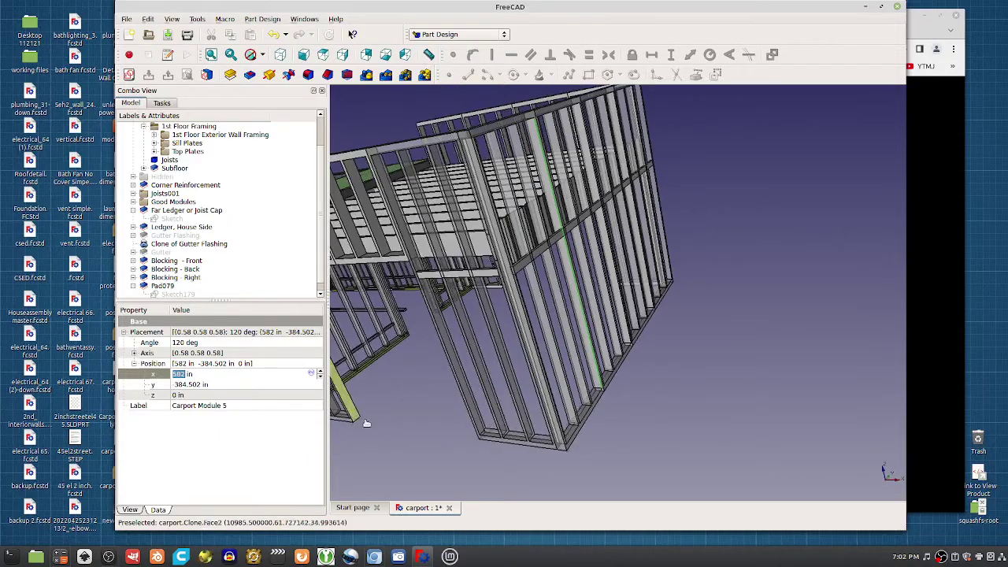
{"action": "left_click", "coordinate": [489, 441]}
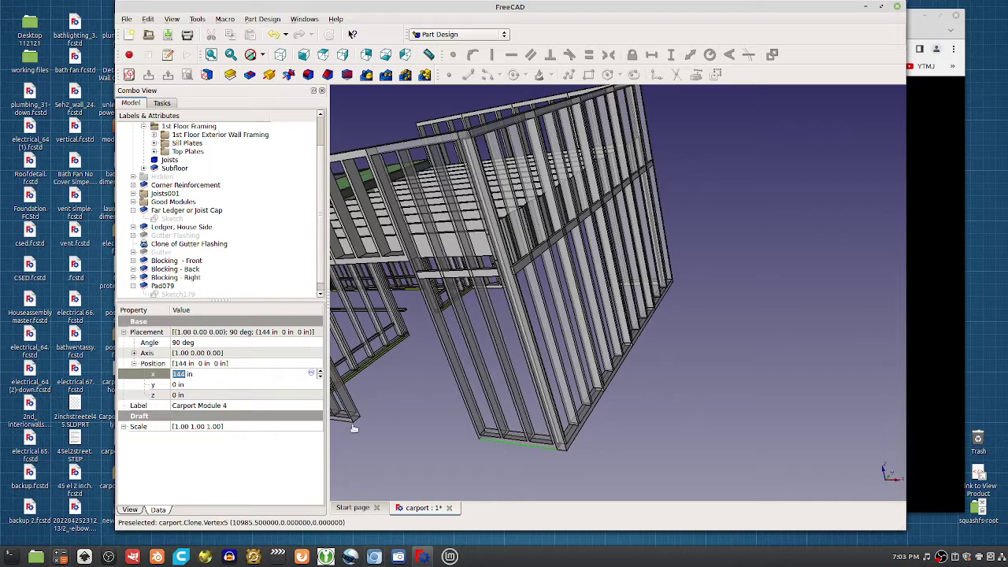
{"action": "left_click", "coordinate": [459, 444]}
Examine the end wall framing, the flashing behind its studs and the joists from outside, above and below
{"action": "middle_click_drag", "start_coordinate": [627, 430], "coordinate": [579, 297]}
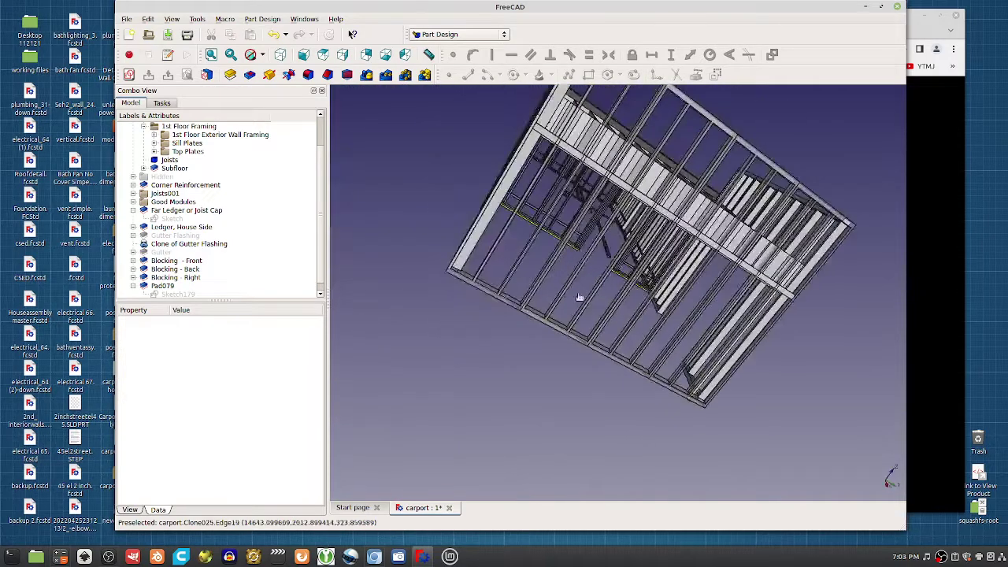
{"action": "middle_click_drag", "start_coordinate": [548, 236], "coordinate": [596, 187]}
{"action": "scroll", "coordinate": [646, 138], "scroll_direction": "up", "scroll_amount": 4}
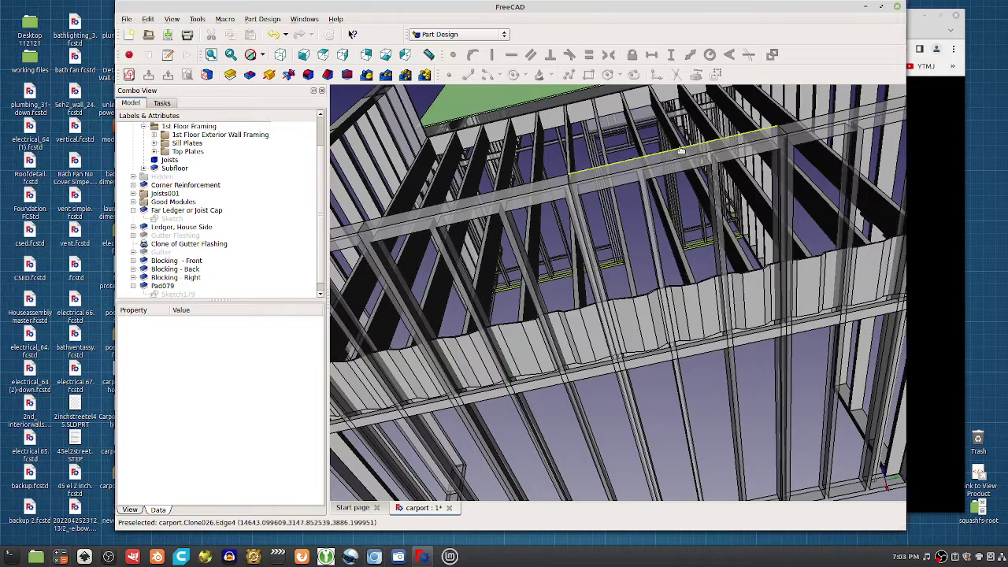
{"action": "scroll", "coordinate": [670, 153], "scroll_direction": "down", "scroll_amount": 4}
{"action": "middle_click_drag", "start_coordinate": [632, 345], "coordinate": [535, 367]}
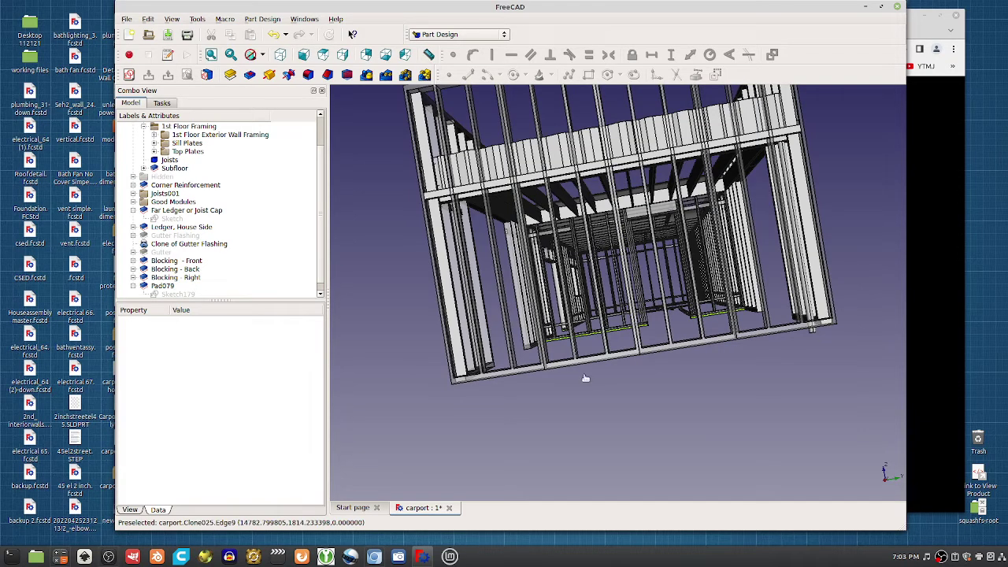
{"action": "middle_click_drag", "start_coordinate": [588, 360], "coordinate": [642, 362]}
{"action": "middle_click_drag", "start_coordinate": [535, 285], "coordinate": [709, 289]}
Examine the whole carport attached to the house, including its joist deck and front opening
{"action": "scroll", "coordinate": [708, 293], "scroll_direction": "down", "scroll_amount": 5}
{"action": "middle_click_drag", "start_coordinate": [573, 253], "coordinate": [563, 277]}
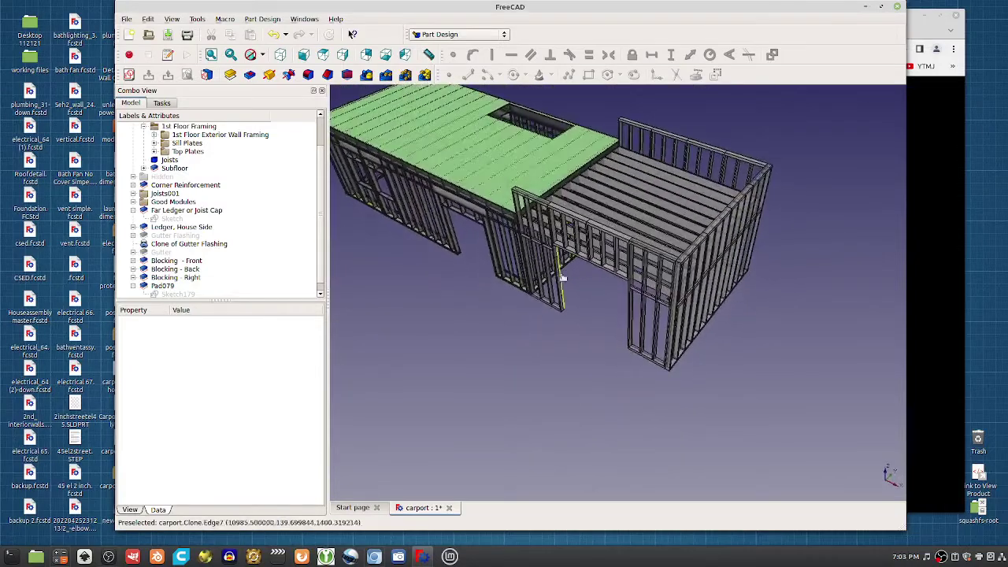
{"action": "middle_click_drag", "start_coordinate": [710, 286], "coordinate": [711, 291]}
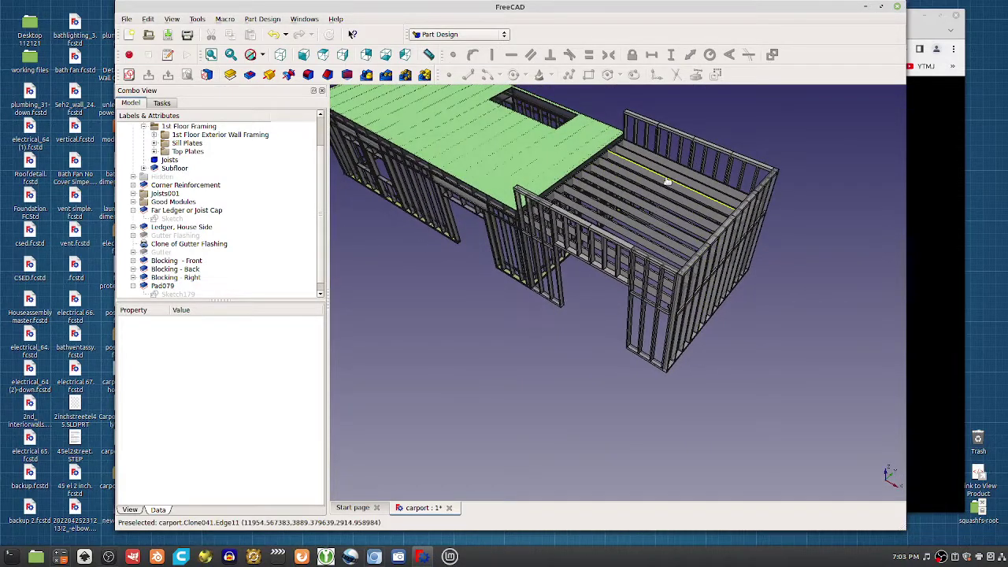
{"action": "middle_click_drag", "start_coordinate": [665, 198], "coordinate": [670, 186]}
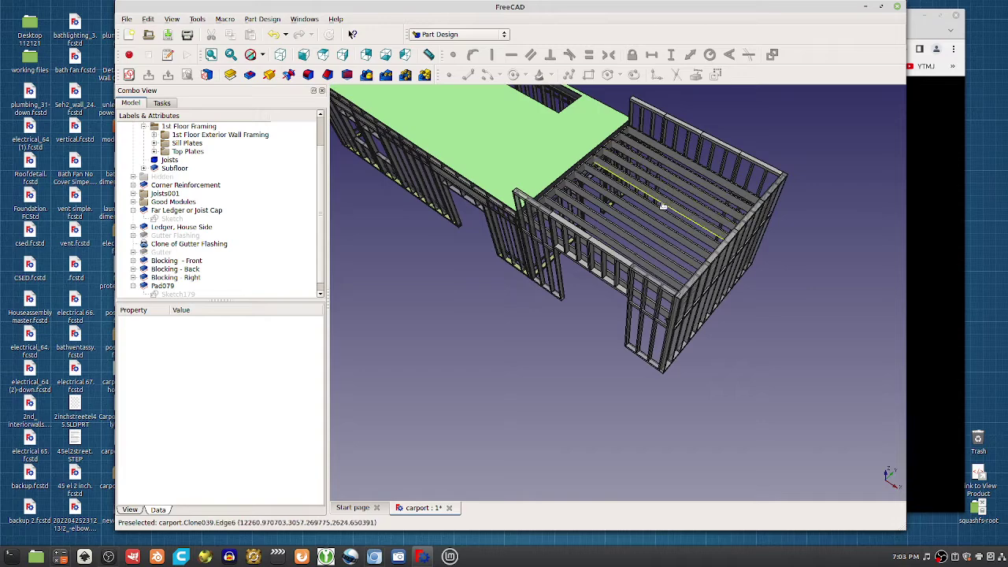
{"action": "middle_click_drag", "start_coordinate": [677, 226], "coordinate": [649, 258]}
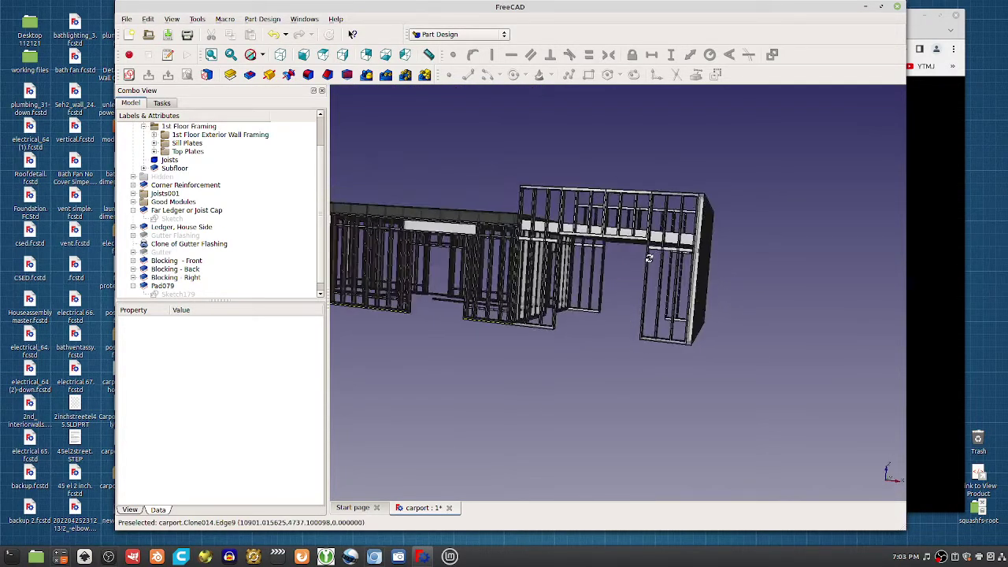
Select Carport Module 5 in the end wall and examine its height relative to the joists and flashing
{"action": "middle_click_drag", "start_coordinate": [603, 300], "coordinate": [632, 239]}
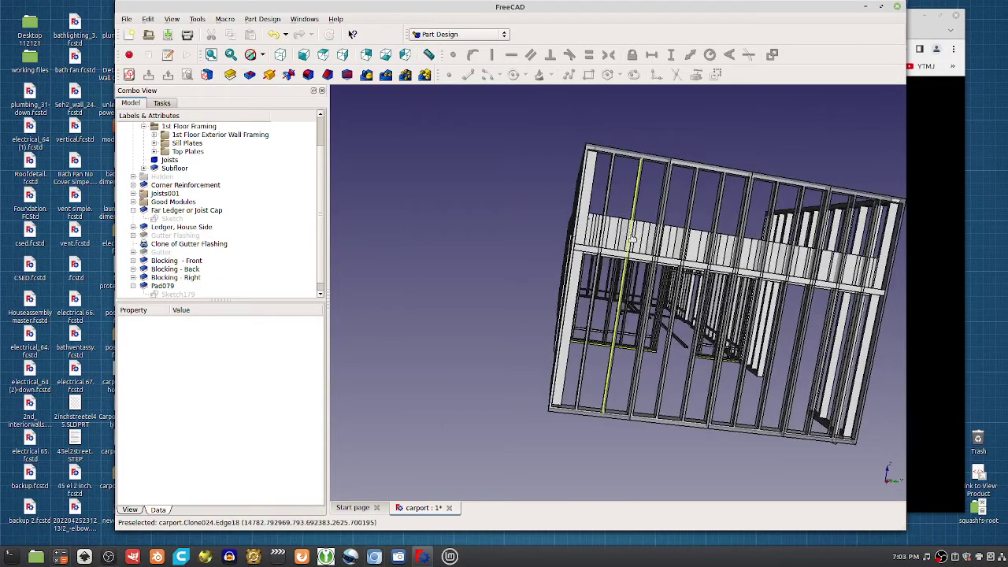
{"action": "left_click", "coordinate": [619, 147]}
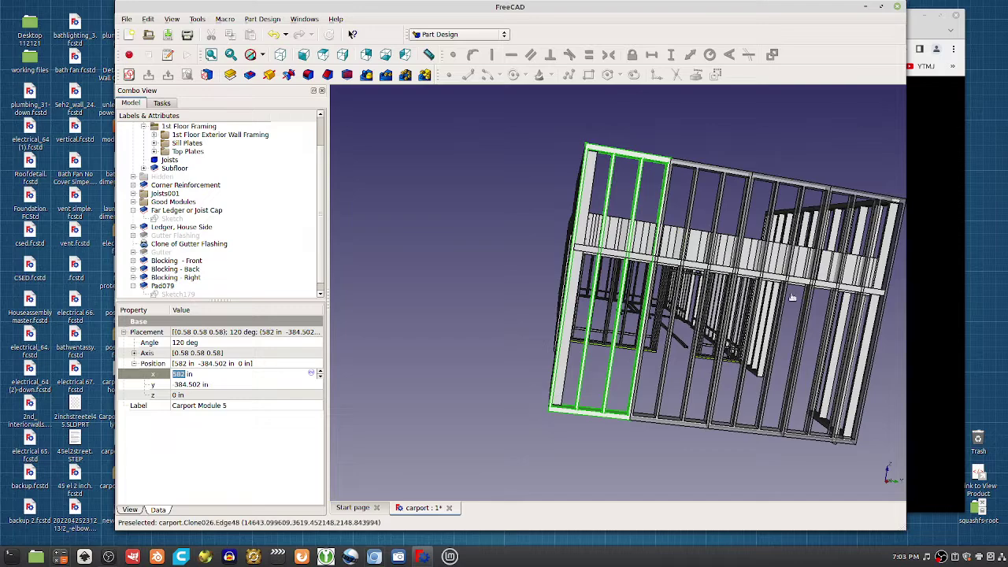
{"action": "middle_click_drag", "start_coordinate": [792, 297], "coordinate": [682, 264]}
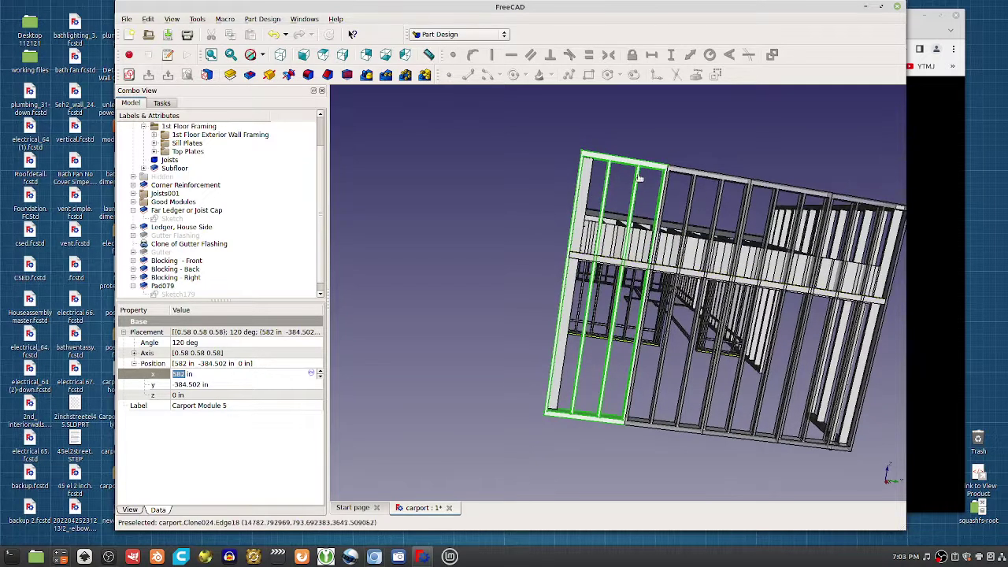
{"action": "middle_click_drag", "start_coordinate": [668, 168], "coordinate": [696, 193]}
{"action": "middle_click_drag", "start_coordinate": [743, 226], "coordinate": [555, 330]}
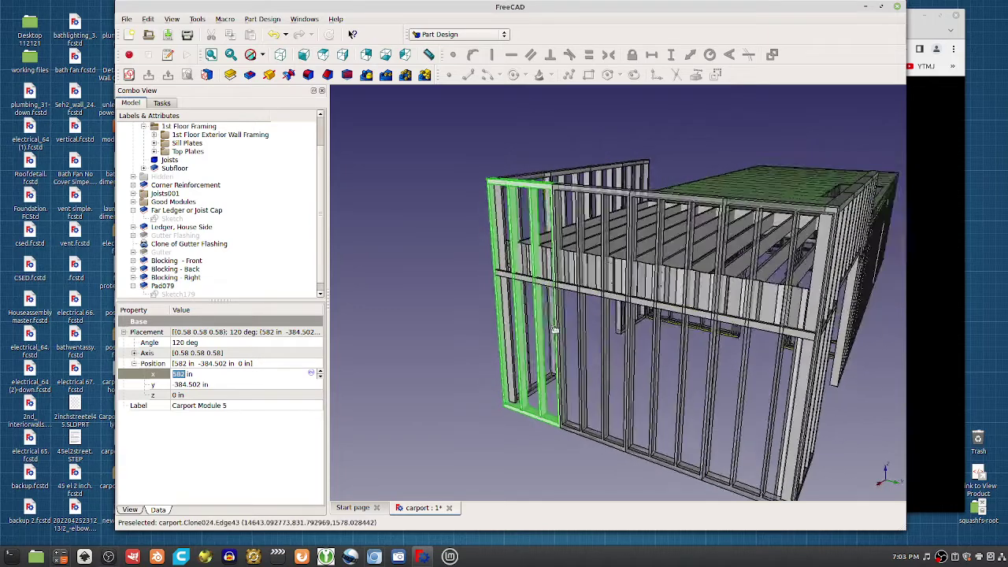
Select the blocking across the end wall, select the front wall blocking, and examine how each crosses the full-height modules
{"action": "left_click", "coordinate": [520, 281]}
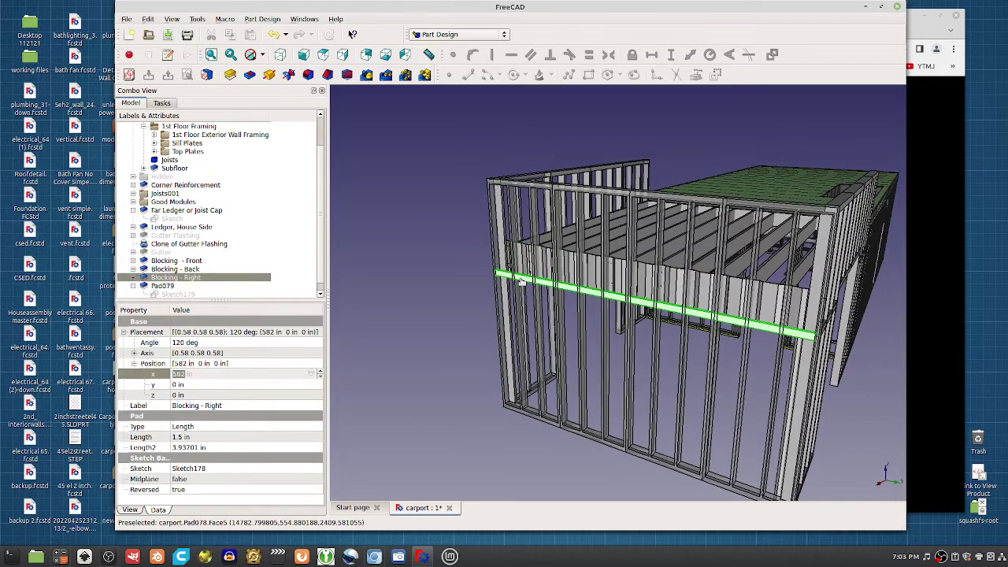
{"action": "middle_click_drag", "start_coordinate": [523, 286], "coordinate": [729, 315]}
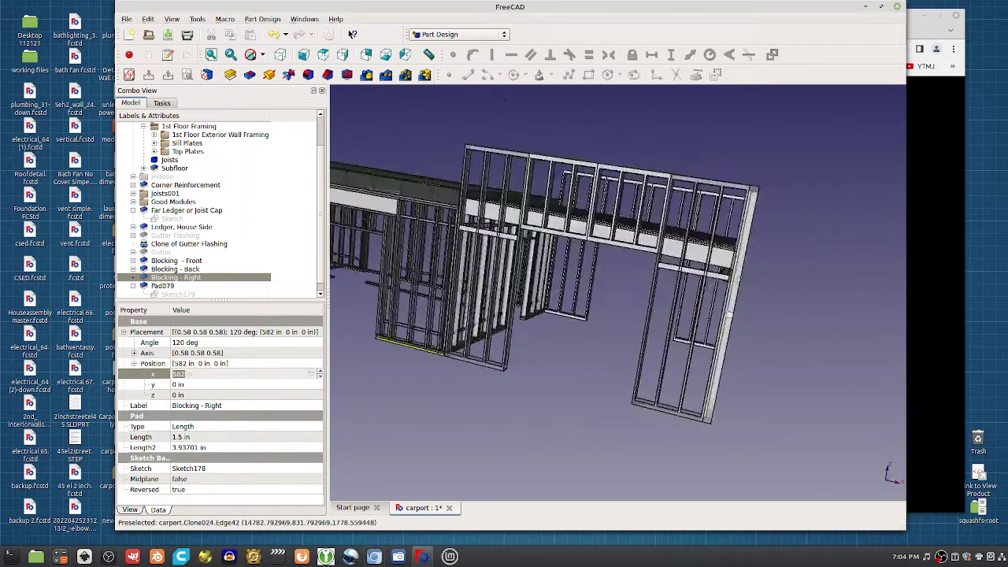
{"action": "left_click", "coordinate": [687, 274]}
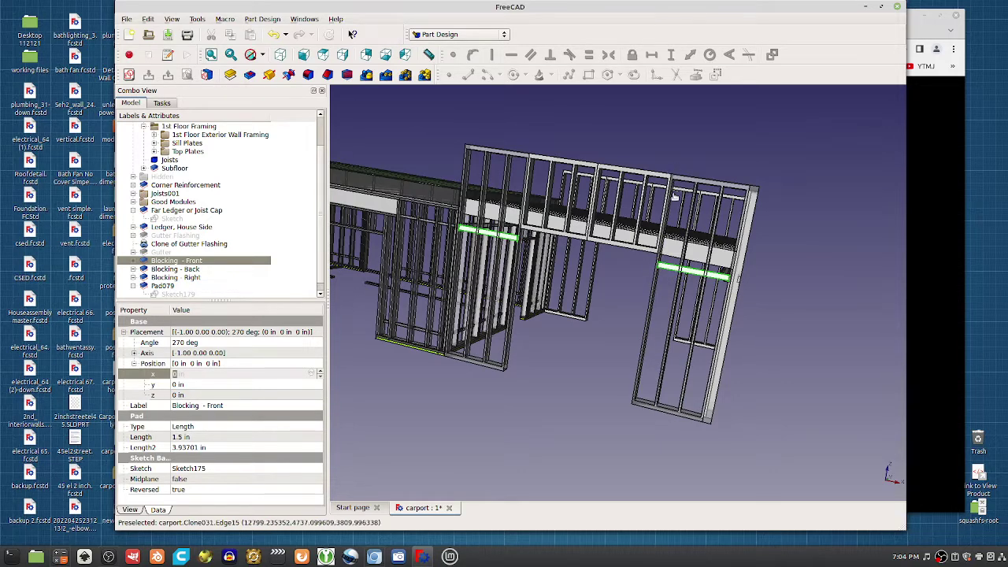
{"action": "middle_click_drag", "start_coordinate": [654, 192], "coordinate": [665, 218]}
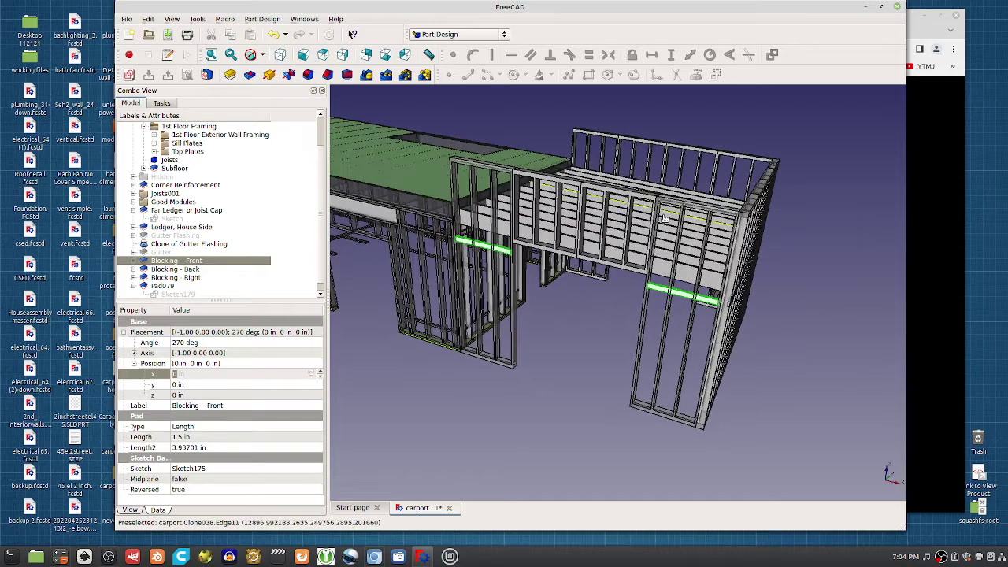
{"action": "middle_click_drag", "start_coordinate": [592, 201], "coordinate": [619, 222]}
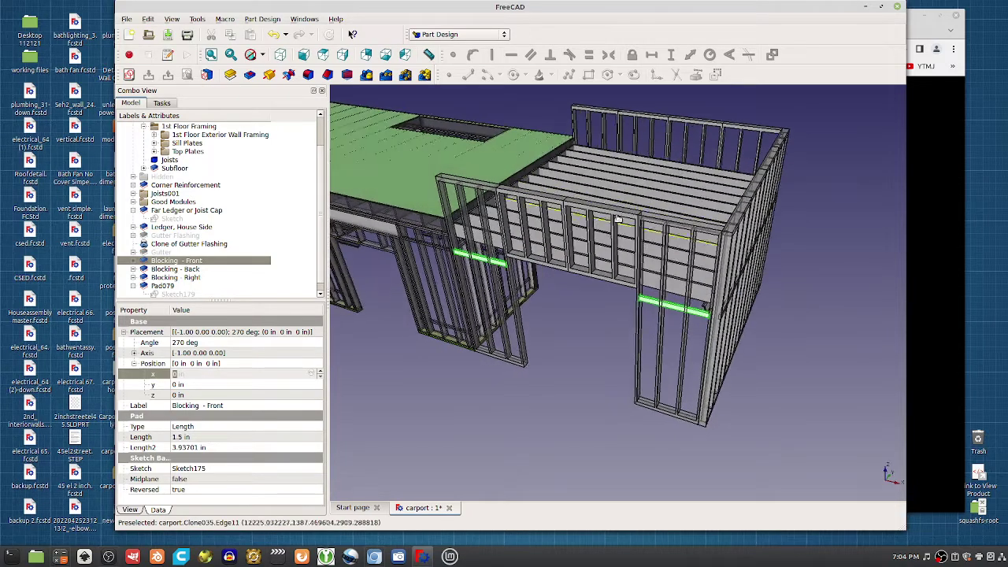
Switch to the carport photo in Chromium for comparison, return to FreeCAD and select the Good Modules group
{"action": "left_click", "coordinate": [991, 149]}
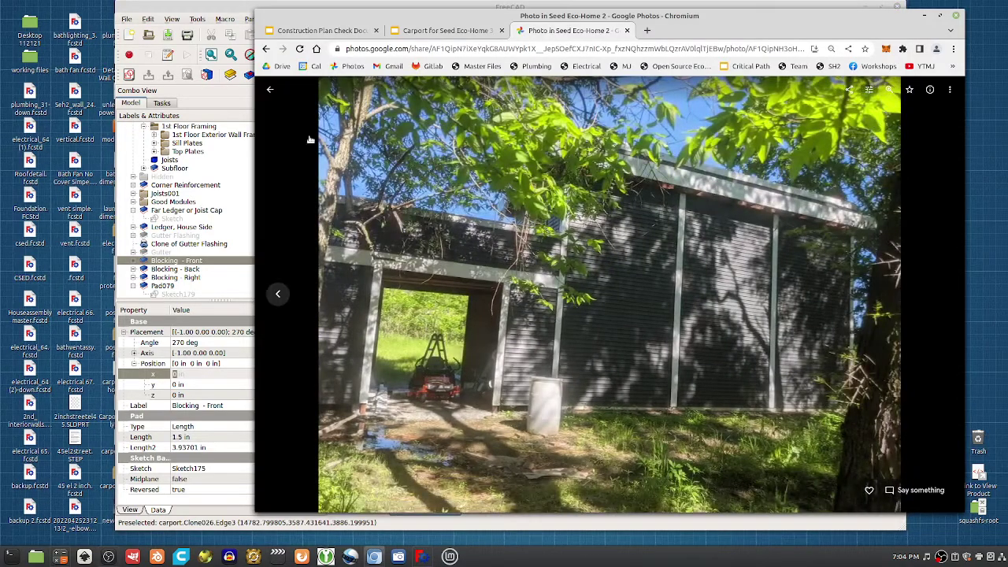
{"action": "left_click", "coordinate": [251, 202]}
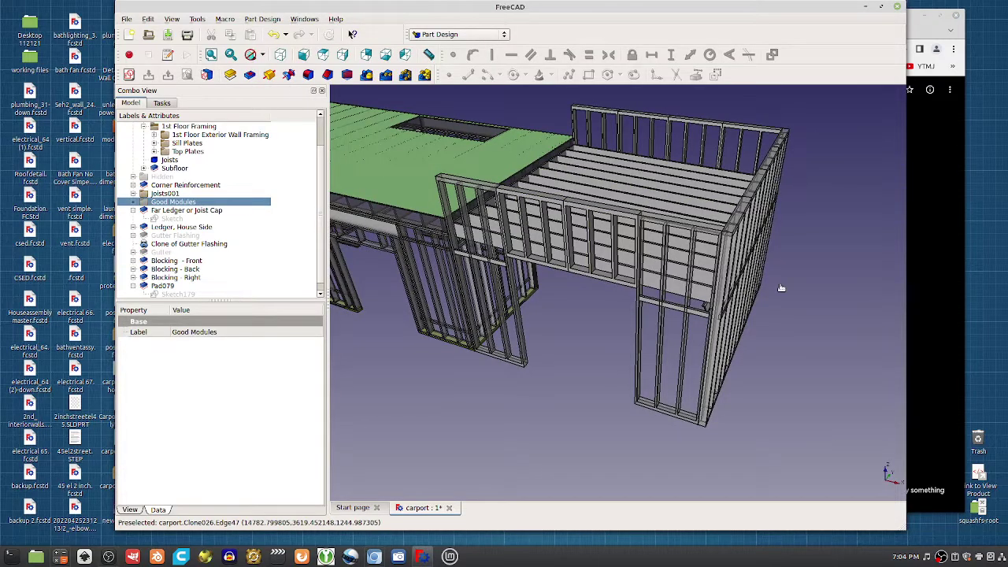